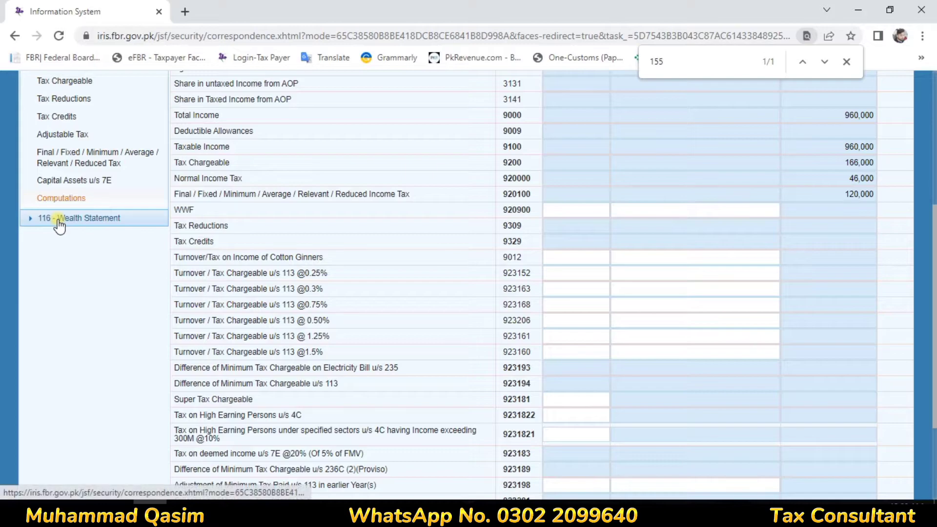
Open the Personal Assets / Liabilities section of the 116 - Wealth Statement
{"action": "left_click", "coordinate": [59, 223]}
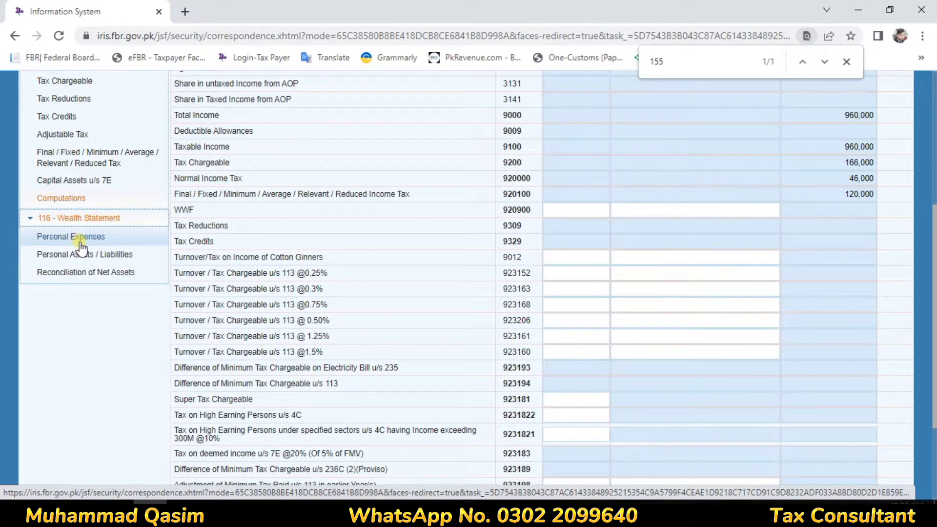
{"action": "left_click", "coordinate": [74, 255]}
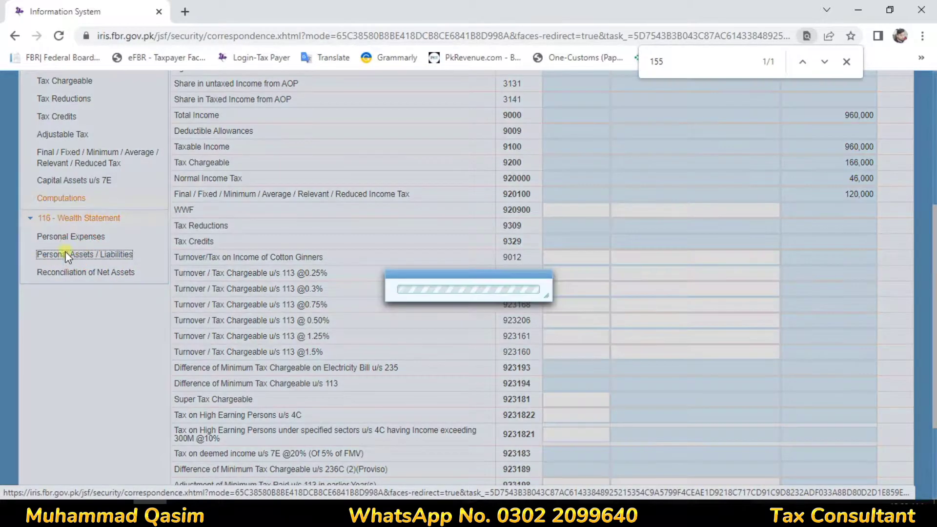
{"action": "left_click_drag", "start_coordinate": [190, 175], "coordinate": [297, 177]}
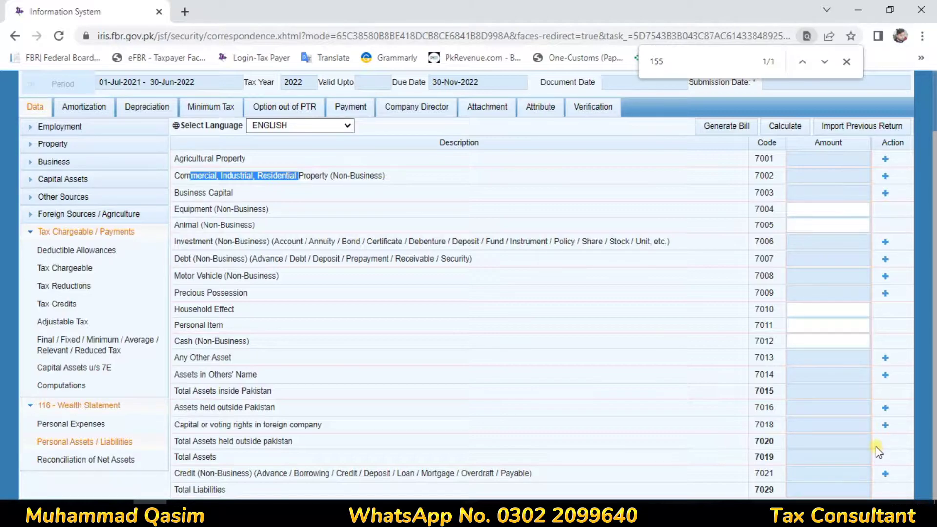
{"action": "left_click", "coordinate": [268, 195]}
{"action": "left_click_drag", "start_coordinate": [179, 176], "coordinate": [254, 175]}
{"action": "left_click", "coordinate": [356, 179]}
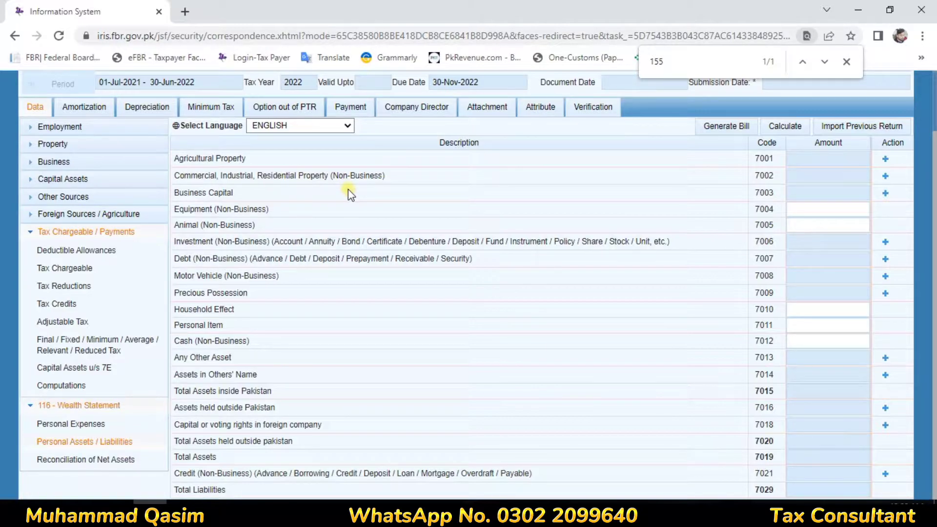
{"action": "left_click_drag", "start_coordinate": [197, 176], "coordinate": [244, 178]}
Add a Commercial, Industrial, Residential Property (Non-Business) entry, filling in the house address and its locality as the contents
{"action": "left_click", "coordinate": [885, 176]}
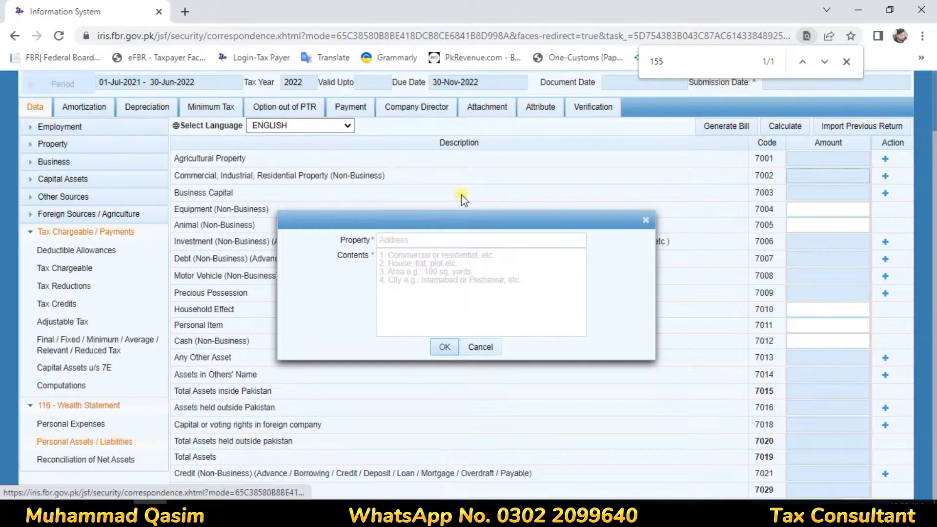
{"action": "left_click", "coordinate": [441, 240]}
{"action": "left_click", "coordinate": [472, 271]}
{"action": "left_click", "coordinate": [439, 274]}
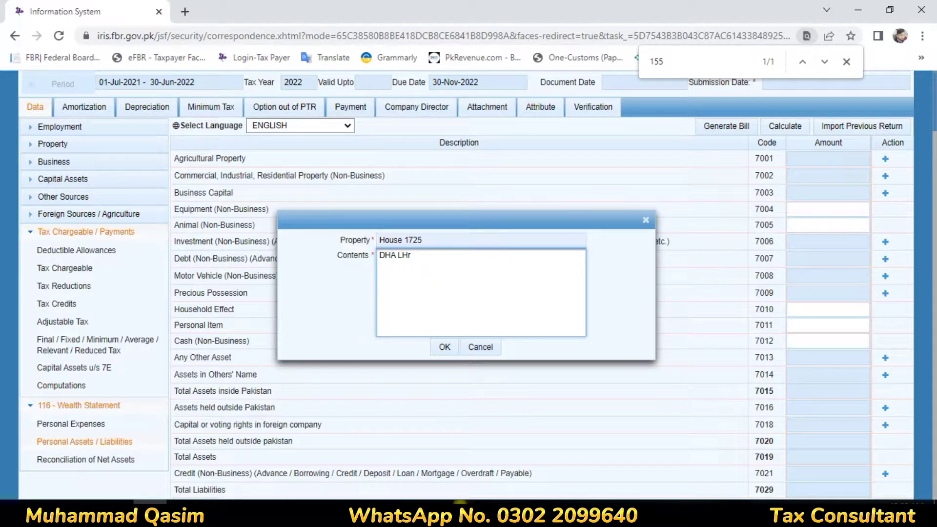
{"action": "left_click", "coordinate": [445, 347]}
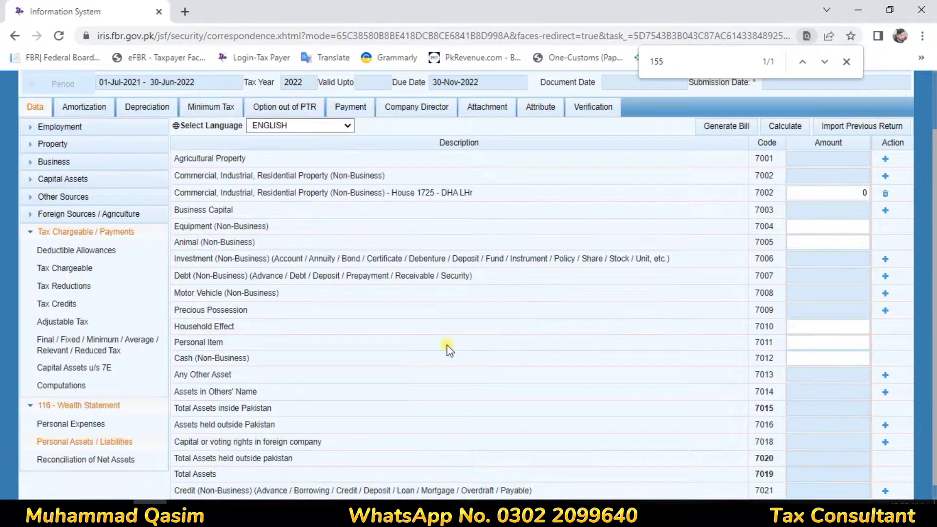
Set the new house property's amount to 5,000,000 and recalculate the wealth statement
{"action": "left_click_drag", "start_coordinate": [858, 188], "coordinate": [935, 195]}
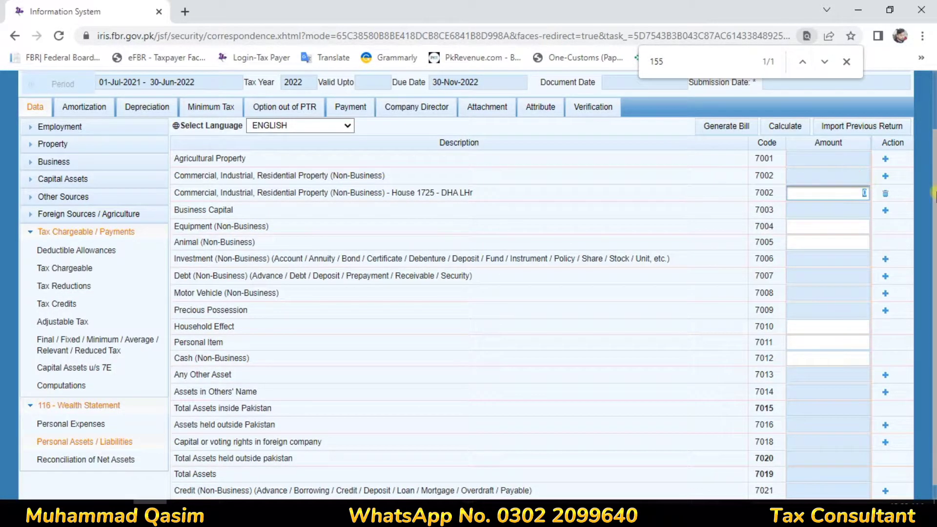
{"action": "type", "text": "5000000"}
{"action": "left_click", "coordinate": [643, 185]}
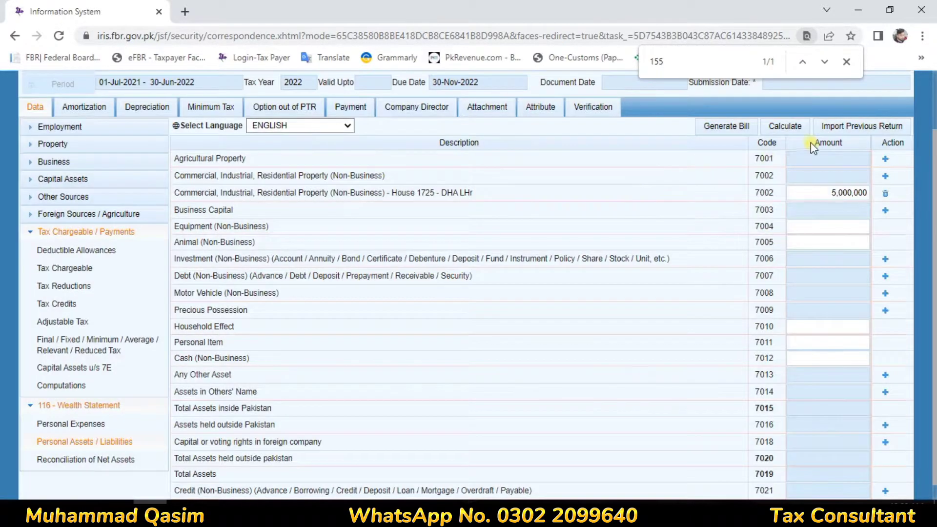
{"action": "left_click", "coordinate": [784, 126]}
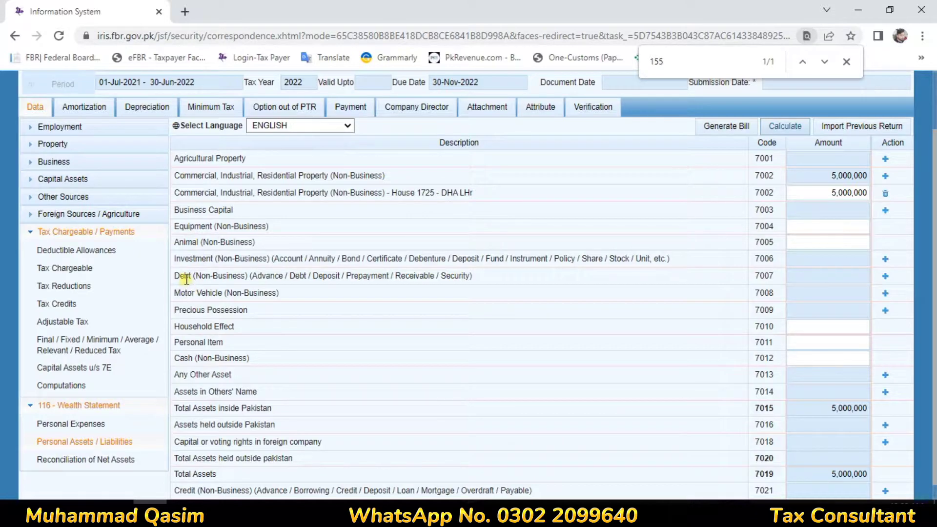
Add an Investment (Non-Business) entry named MBL- with Balance as its contents
{"action": "left_click_drag", "start_coordinate": [178, 275], "coordinate": [845, 282]}
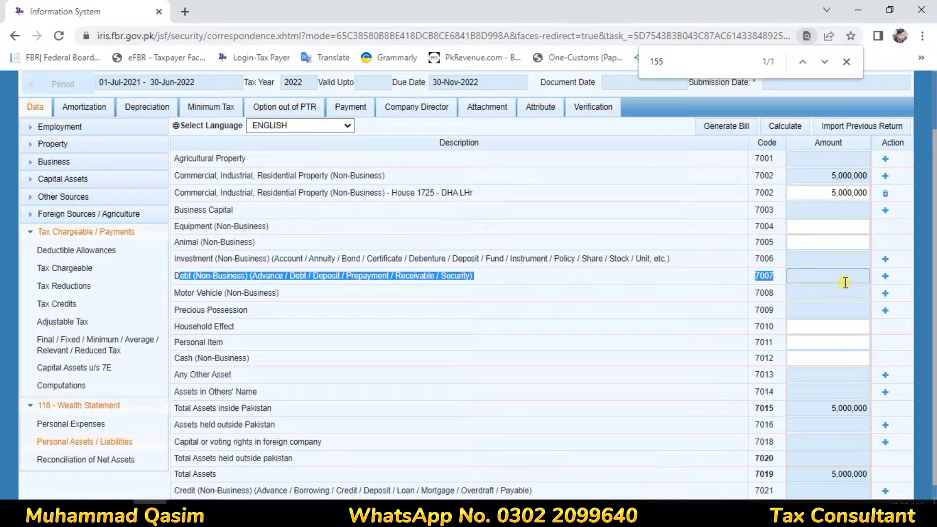
{"action": "left_click_drag", "start_coordinate": [185, 259], "coordinate": [395, 259]}
{"action": "left_click", "coordinate": [887, 261]}
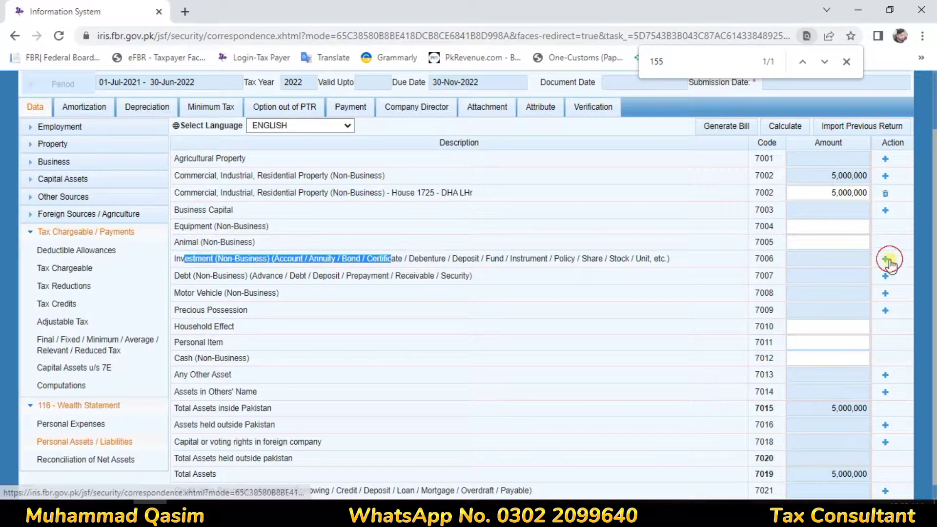
{"action": "left_click", "coordinate": [419, 239]}
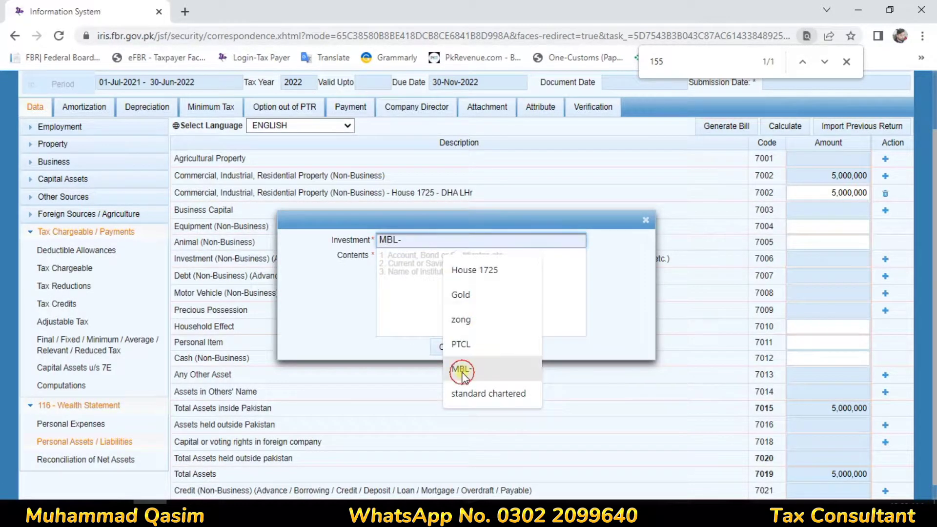
{"action": "left_click", "coordinate": [461, 370]}
{"action": "left_click", "coordinate": [433, 253]}
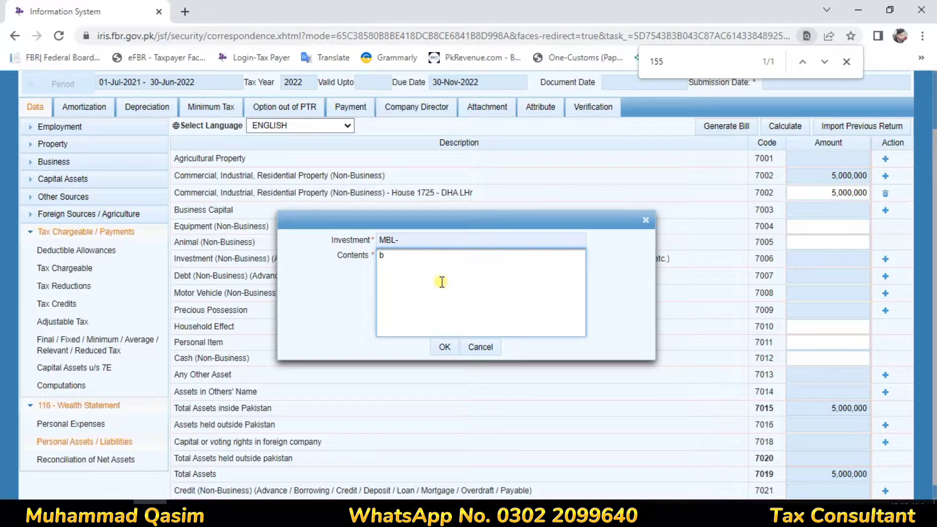
{"action": "type", "text": "lance"}
{"action": "left_click", "coordinate": [441, 347]}
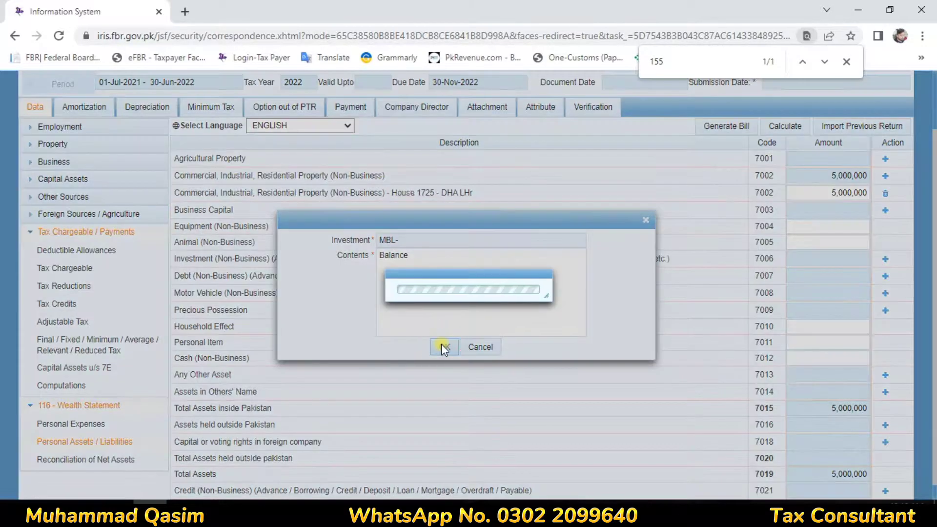
Set the amount of the MBL- investment to 2,500,000
{"action": "left_click", "coordinate": [835, 276]}
{"action": "type", "text": "2500000"}
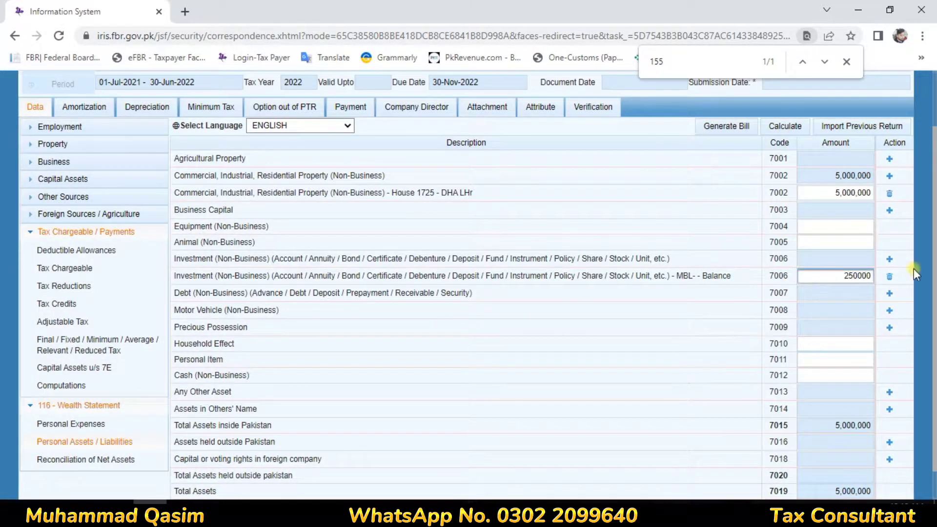
{"action": "left_click", "coordinate": [711, 322]}
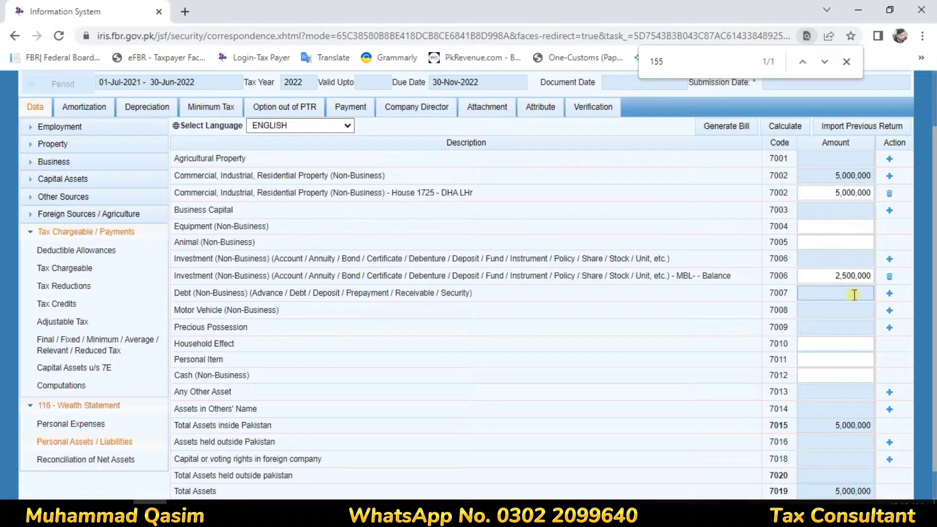
Add an Investment (Non-Business) entry named standard chartered with balance as its contents
{"action": "left_click", "coordinate": [889, 259]}
{"action": "left_click", "coordinate": [394, 241]}
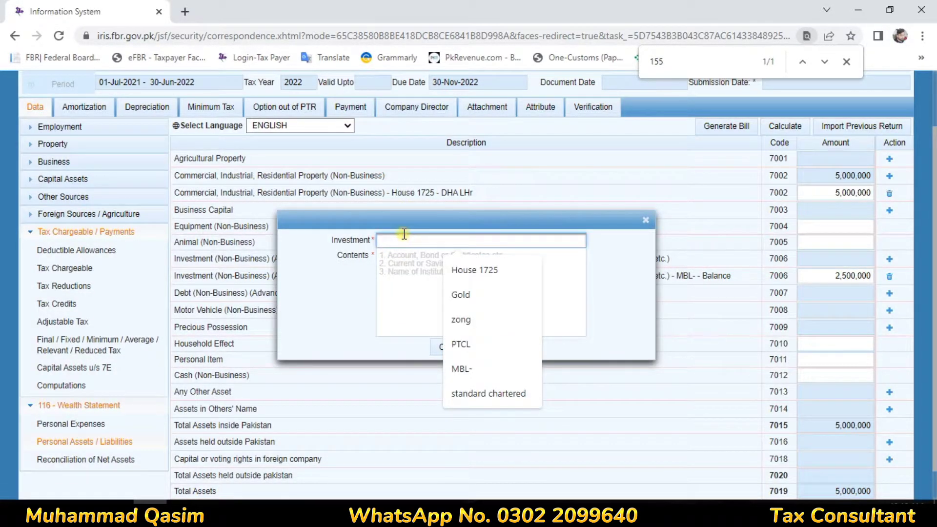
{"action": "left_click", "coordinate": [503, 393]}
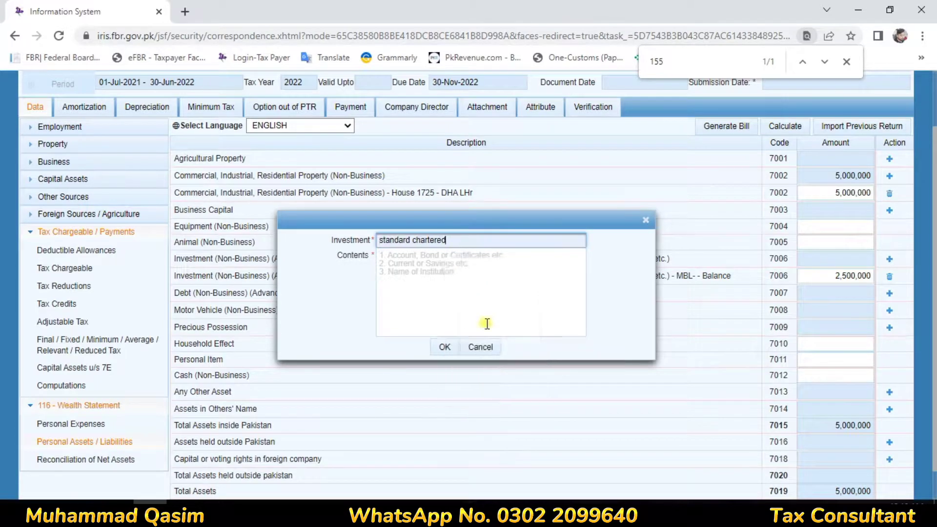
{"action": "left_click", "coordinate": [440, 257]}
{"action": "type", "text": "balance"}
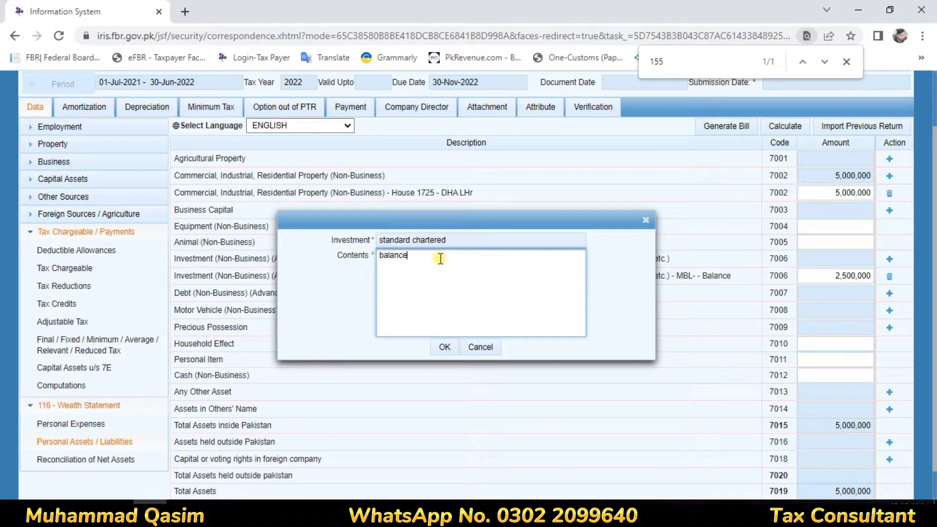
{"action": "left_click", "coordinate": [445, 347]}
Set the amount of the standard chartered investment to 250,000
{"action": "left_click", "coordinate": [856, 278]}
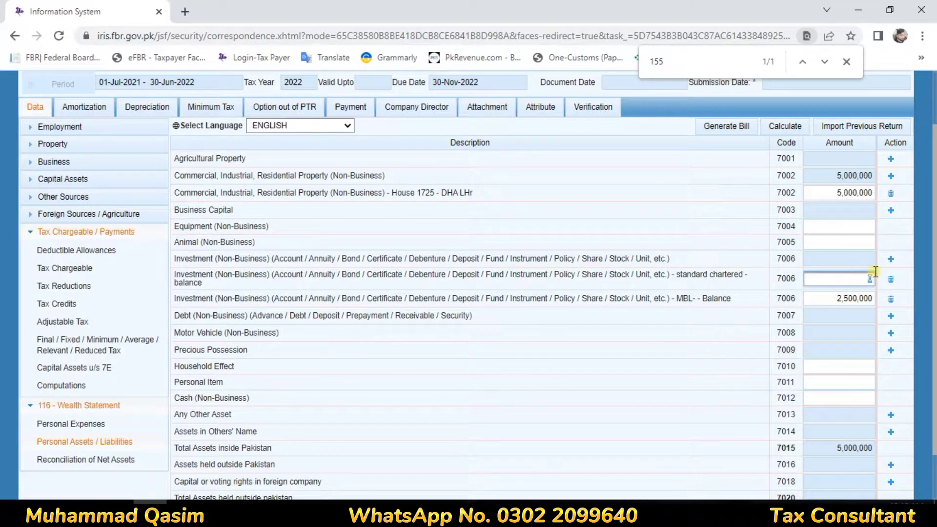
{"action": "type", "text": "250000"}
{"action": "left_click", "coordinate": [654, 355]}
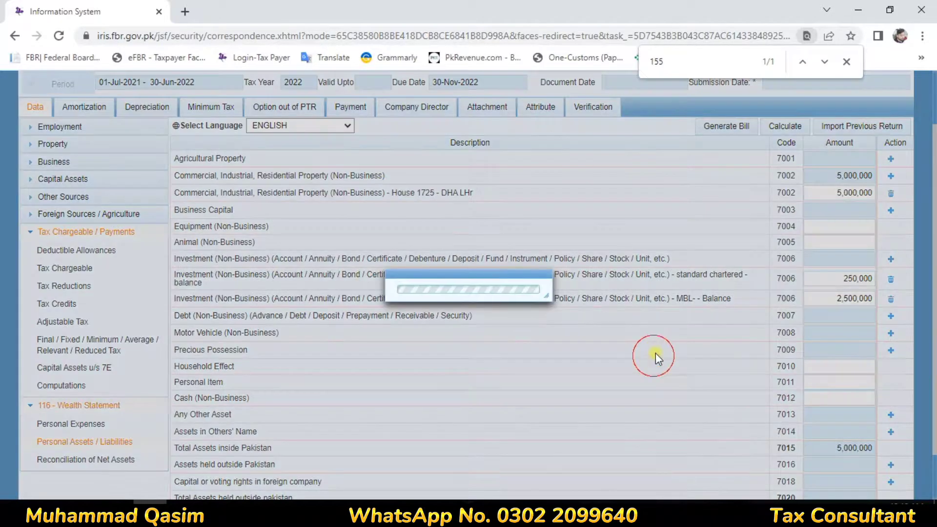
{"action": "left_click", "coordinate": [844, 278]}
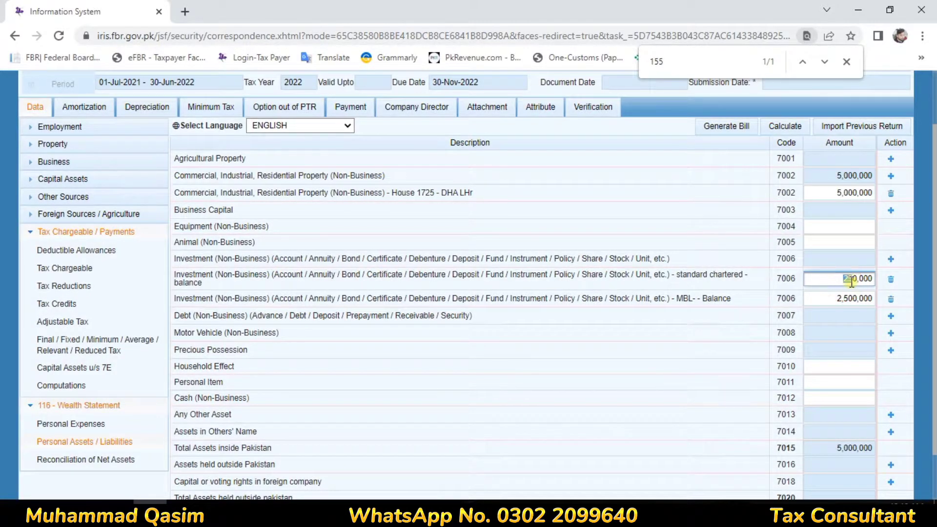
{"action": "left_click", "coordinate": [703, 331]}
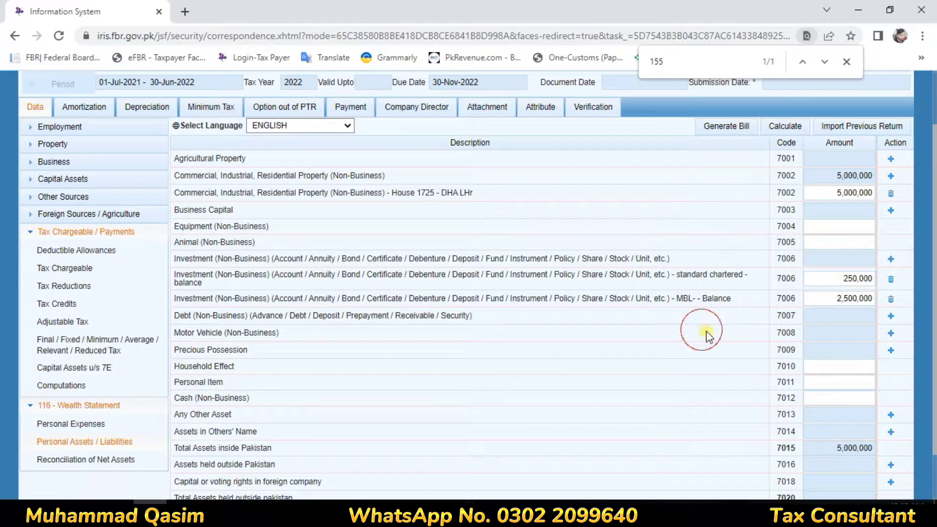
Add an Investment (Non-Business) entry named Hbl with Balance as its contents
{"action": "left_click", "coordinate": [890, 259]}
{"action": "left_click", "coordinate": [412, 240]}
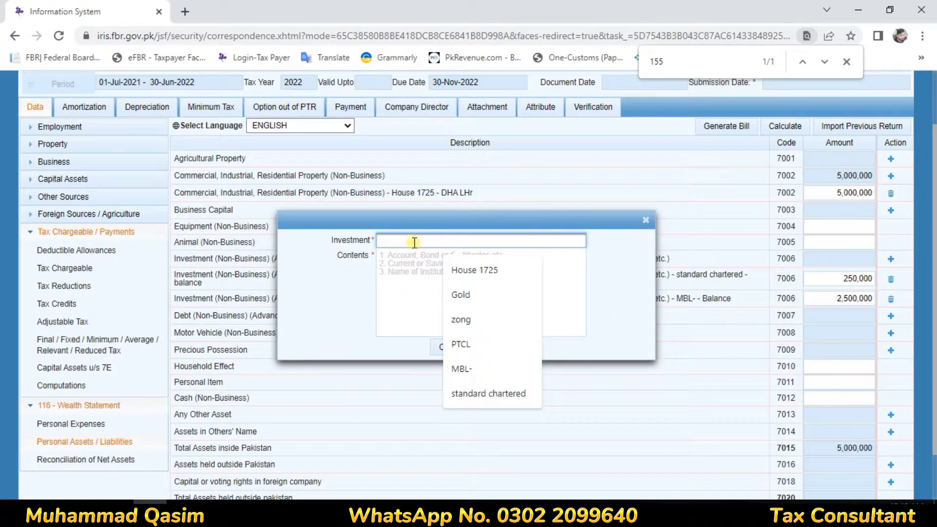
{"action": "type", "text": "Hbl"}
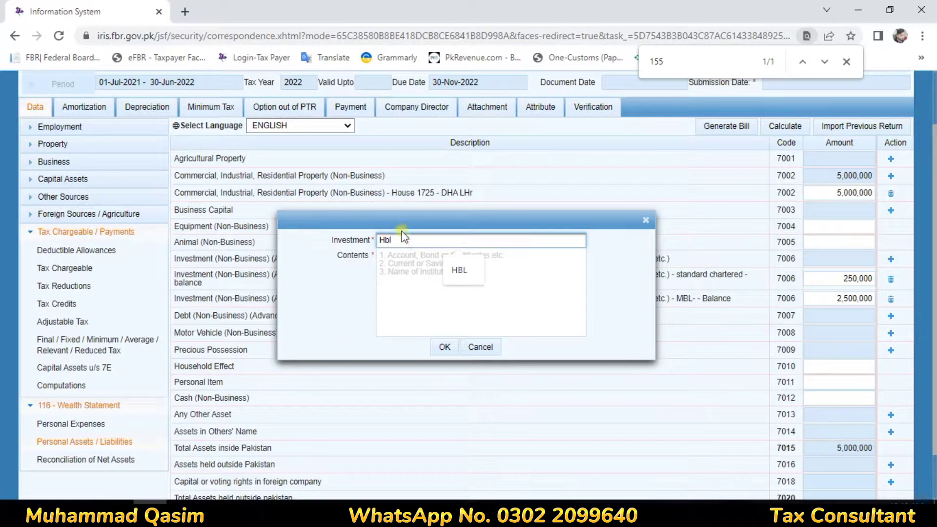
{"action": "left_click", "coordinate": [392, 271]}
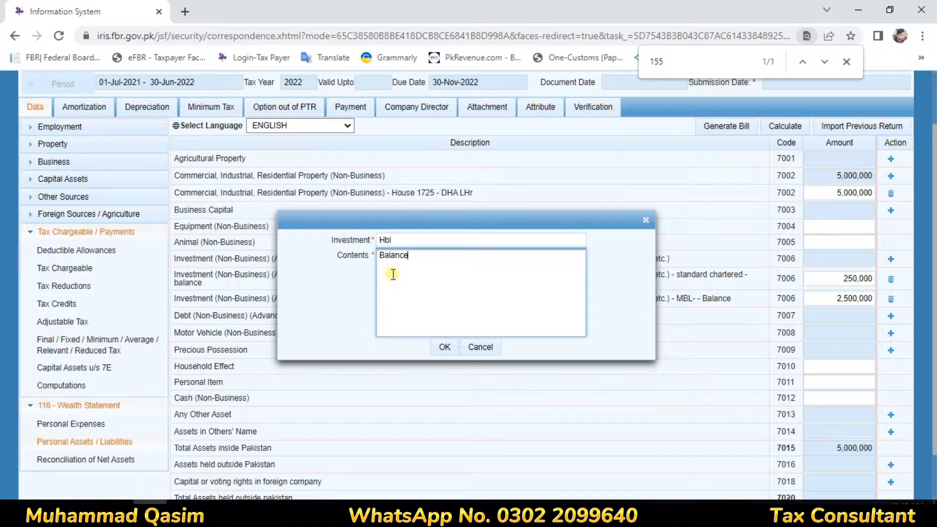
{"action": "left_click", "coordinate": [444, 347]}
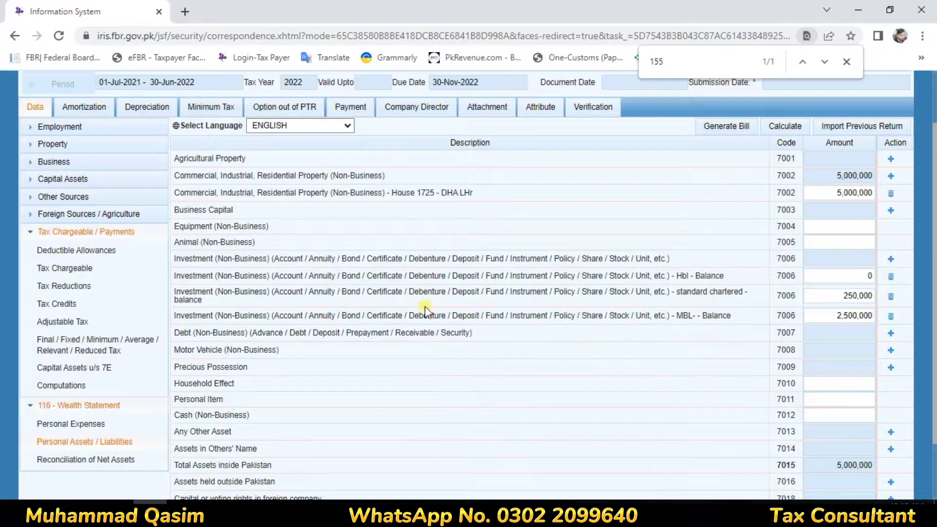
Set the amount of the Hbl investment to 105,380 and recalculate the wealth statement
{"action": "left_click", "coordinate": [867, 276]}
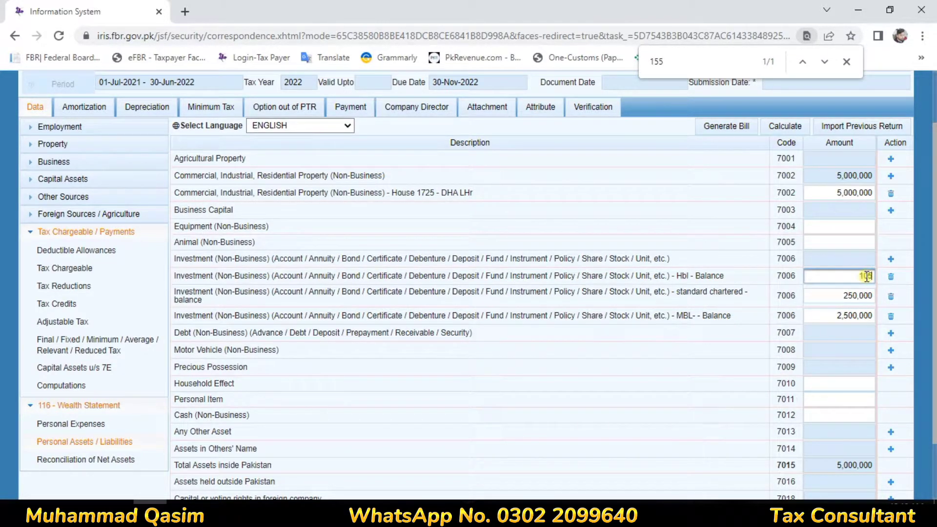
{"action": "type", "text": "105,380"}
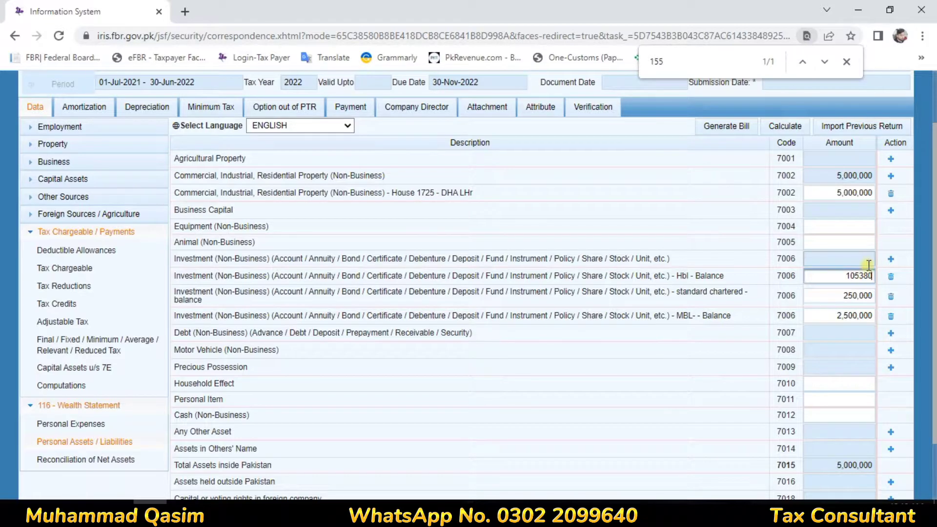
{"action": "left_click", "coordinate": [740, 362]}
{"action": "left_click", "coordinate": [798, 128]}
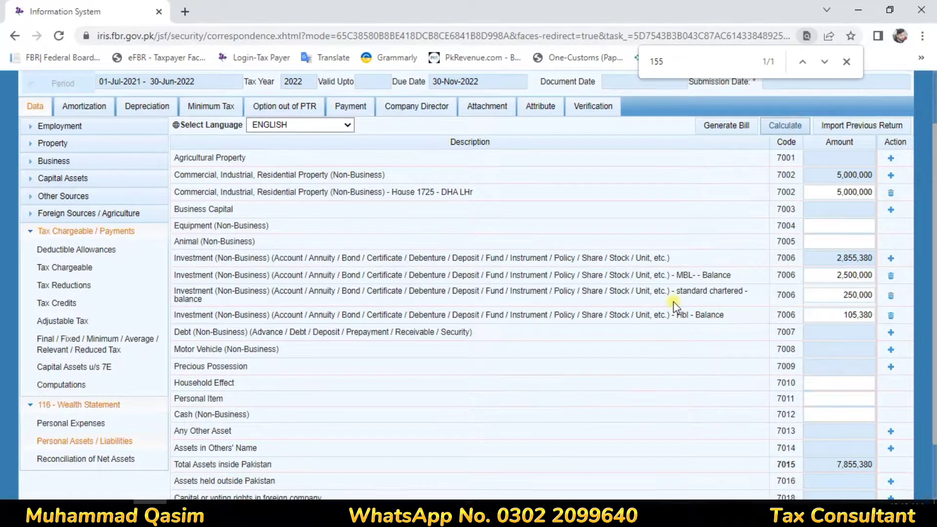
{"action": "scroll", "coordinate": [673, 303], "scroll_direction": "down", "scroll_amount": 2}
{"action": "left_click_drag", "start_coordinate": [187, 275], "coordinate": [272, 276]}
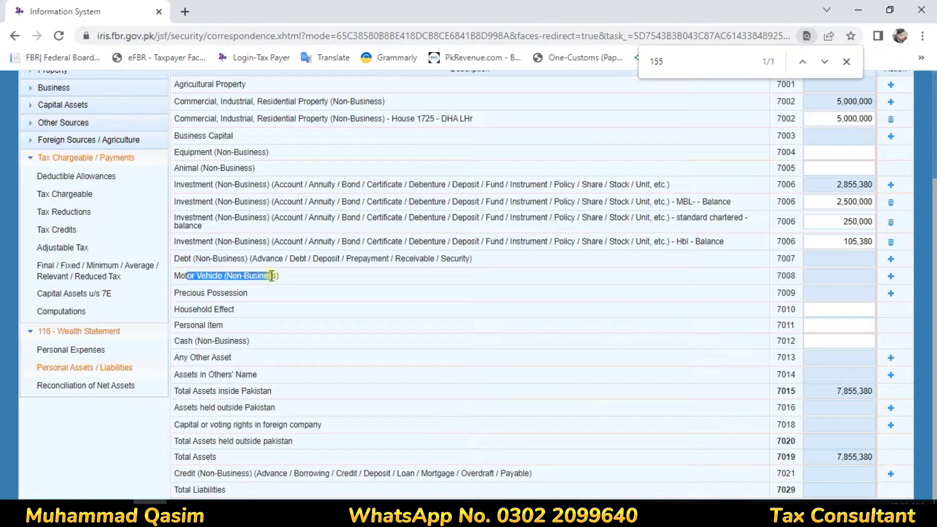
{"action": "left_click_drag", "start_coordinate": [178, 276], "coordinate": [227, 276]}
{"action": "left_click_drag", "start_coordinate": [282, 296], "coordinate": [876, 276]}
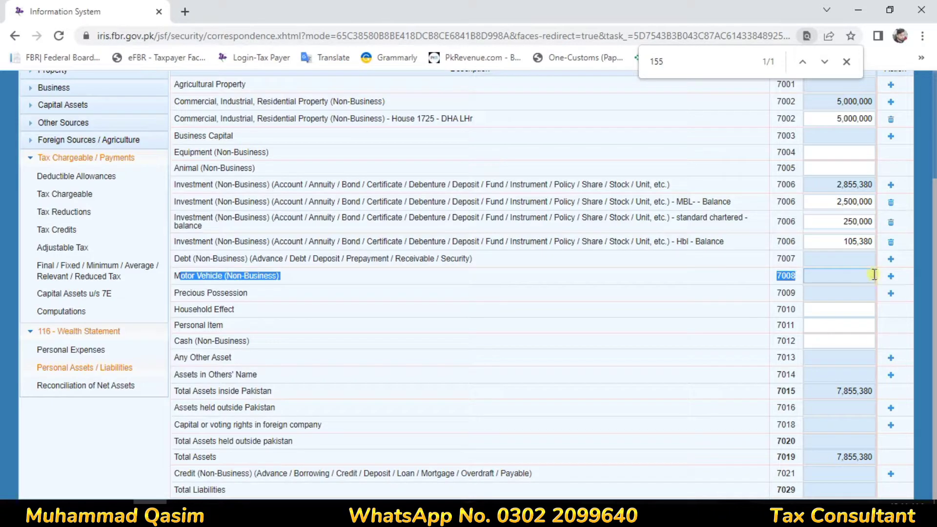
{"action": "left_click", "coordinate": [876, 275]}
Add a Precious Possession entry named Gold with a single period as its contents
{"action": "left_click", "coordinate": [196, 293]}
{"action": "left_click_drag", "start_coordinate": [197, 293], "coordinate": [815, 293]}
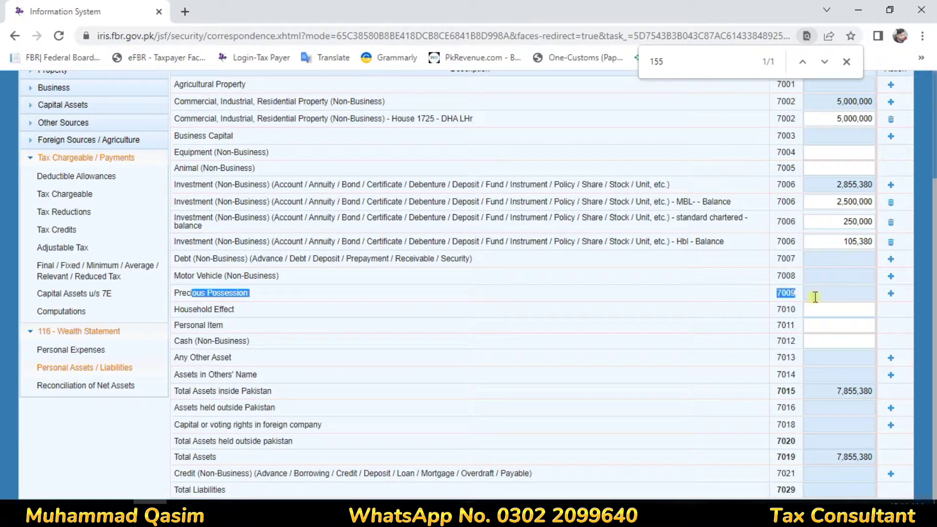
{"action": "left_click", "coordinate": [890, 294]}
{"action": "left_click", "coordinate": [385, 242]}
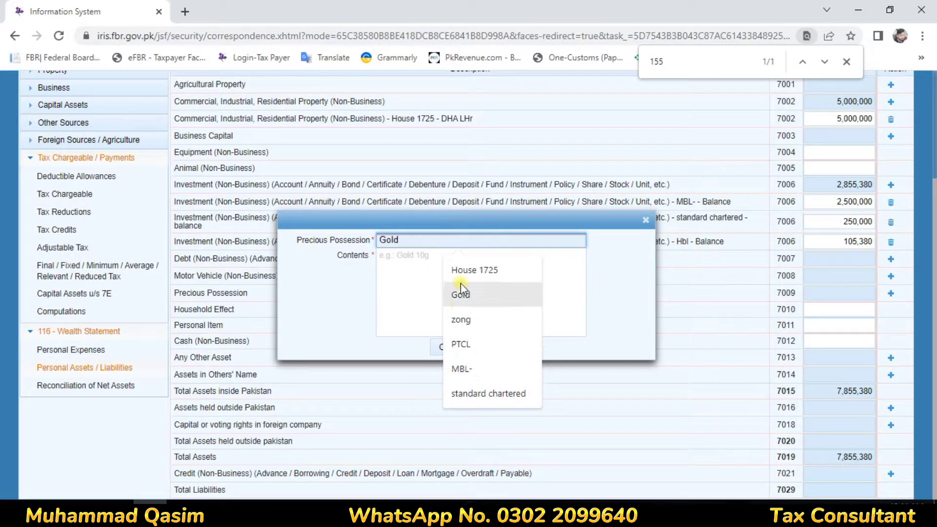
{"action": "left_click", "coordinate": [468, 302]}
{"action": "left_click", "coordinate": [402, 267]}
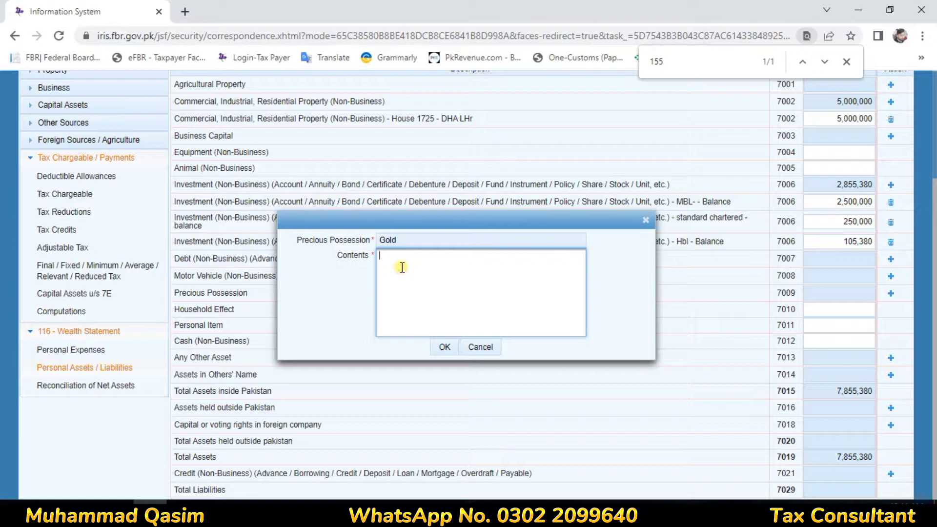
{"action": "left_click", "coordinate": [444, 347]}
Set the amount of the Gold precious possession to 1,500,000
{"action": "left_click", "coordinate": [857, 310]}
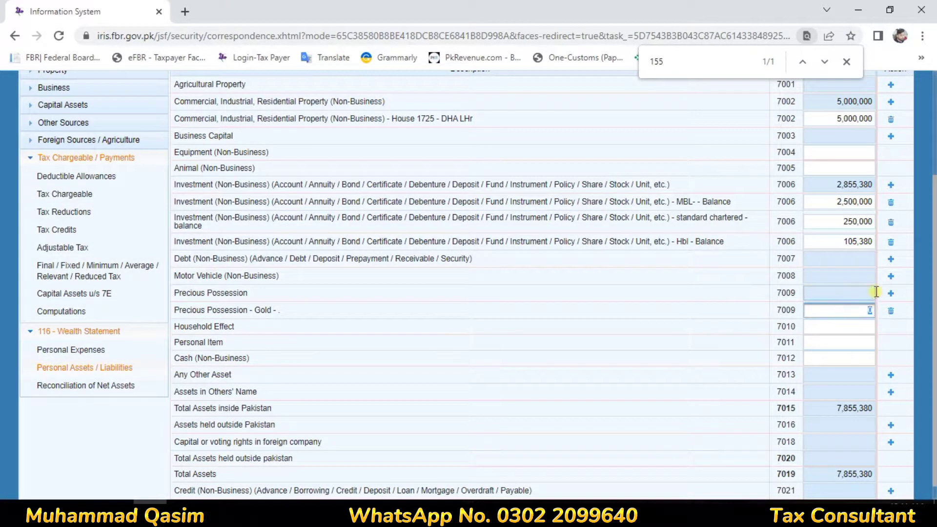
{"action": "type", "text": "1,500,00"}
{"action": "type", "text": "0"}
{"action": "left_click", "coordinate": [713, 344]}
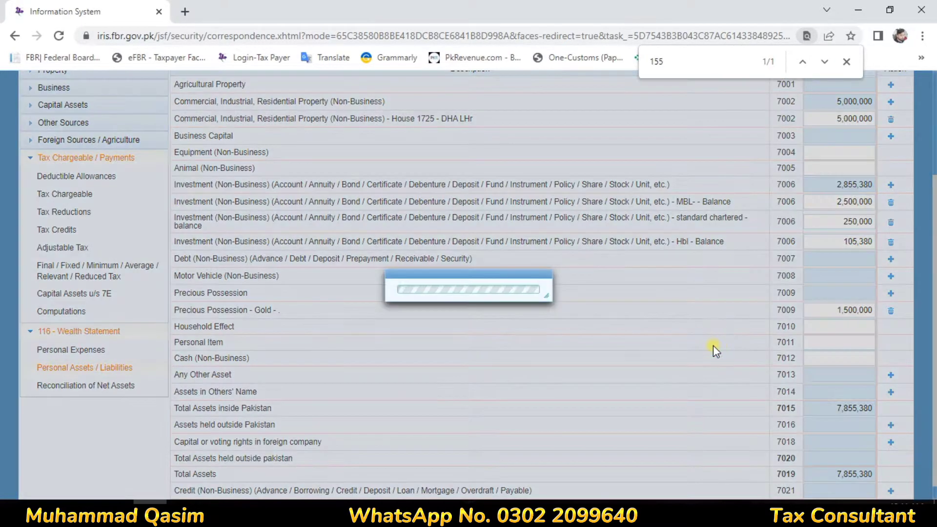
Set the Cash (Non-Business) amount, code 7012, to 350,000
{"action": "scroll", "coordinate": [724, 360], "scroll_direction": "down", "scroll_amount": 1}
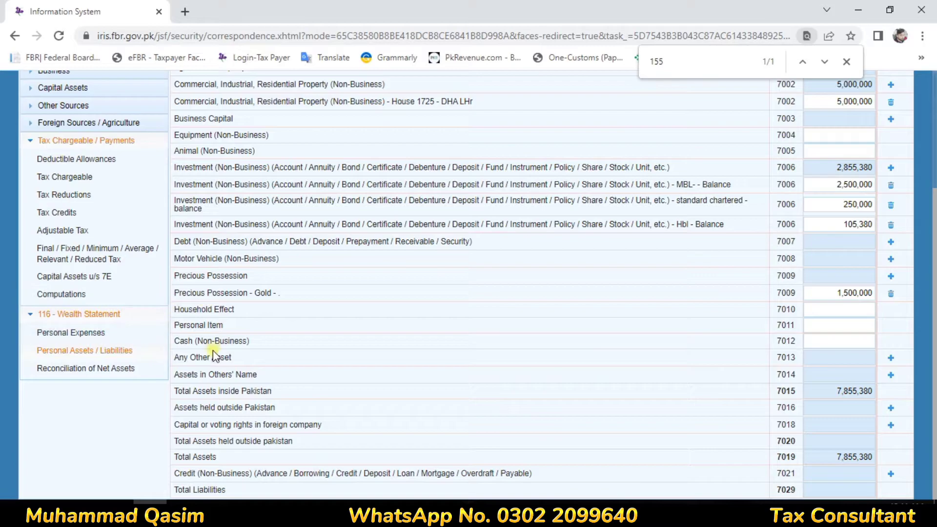
{"action": "double_click", "coordinate": [213, 325]}
{"action": "left_click_drag", "start_coordinate": [527, 336], "coordinate": [860, 326]}
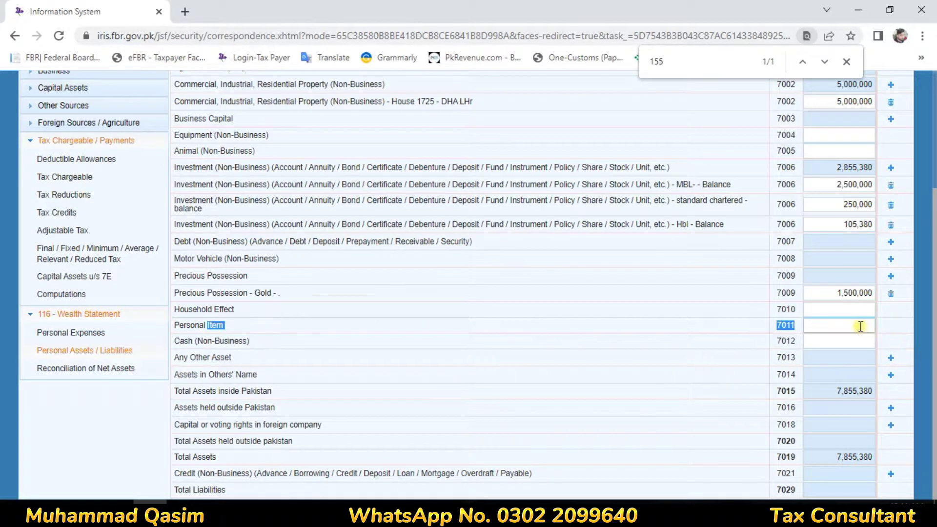
{"action": "left_click", "coordinate": [857, 326]}
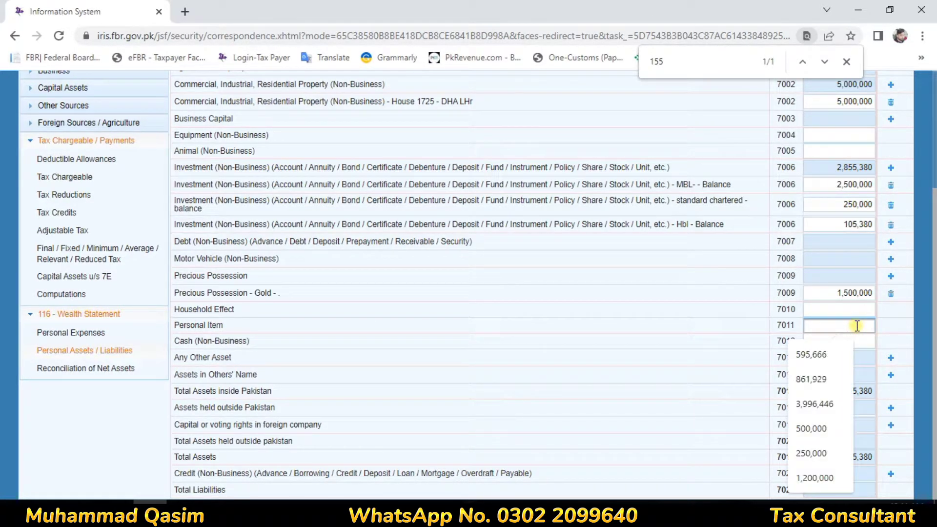
{"action": "left_click_drag", "start_coordinate": [195, 341], "coordinate": [822, 341]}
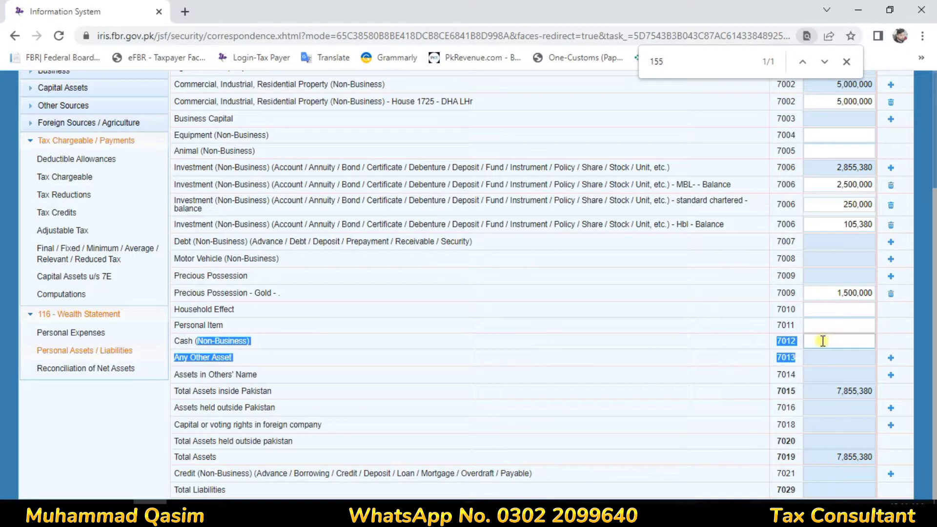
{"action": "left_click", "coordinate": [823, 340]}
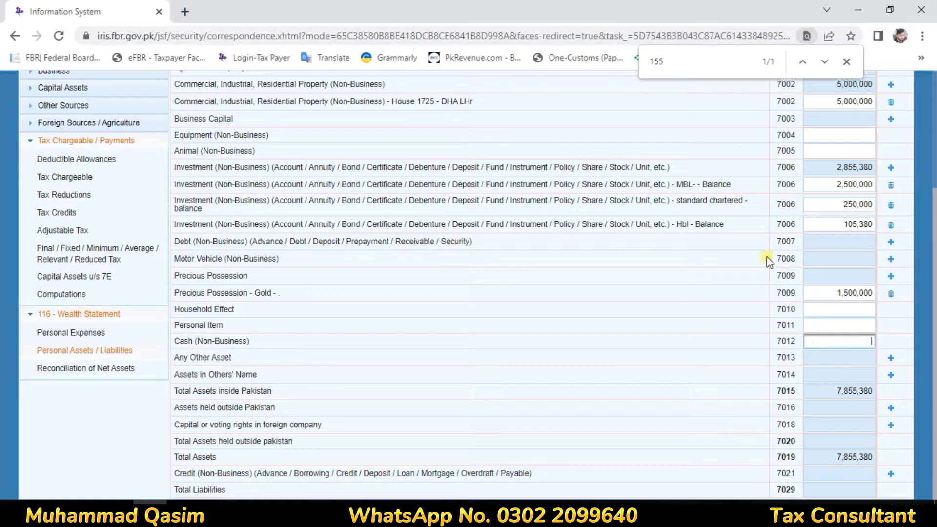
{"action": "left_click_drag", "start_coordinate": [195, 224], "coordinate": [326, 241]}
{"action": "left_click", "coordinate": [614, 342]}
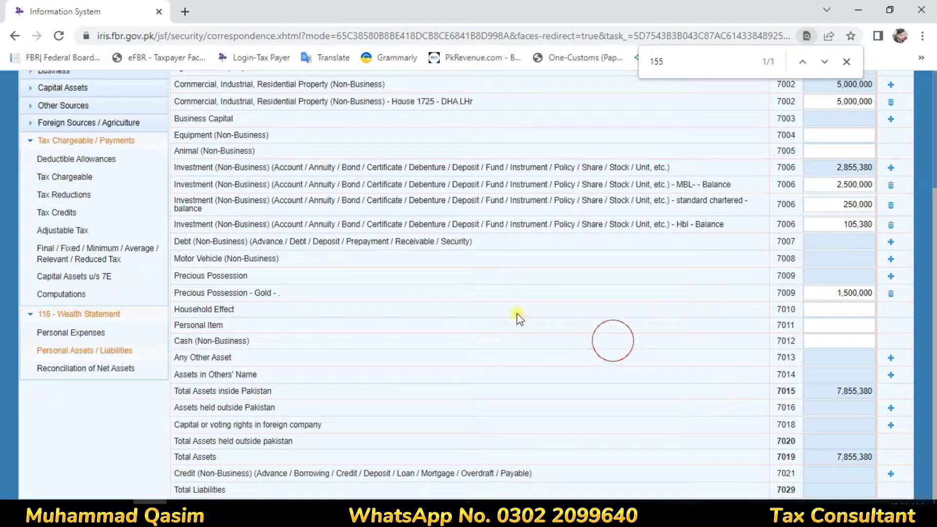
{"action": "left_click", "coordinate": [841, 345]}
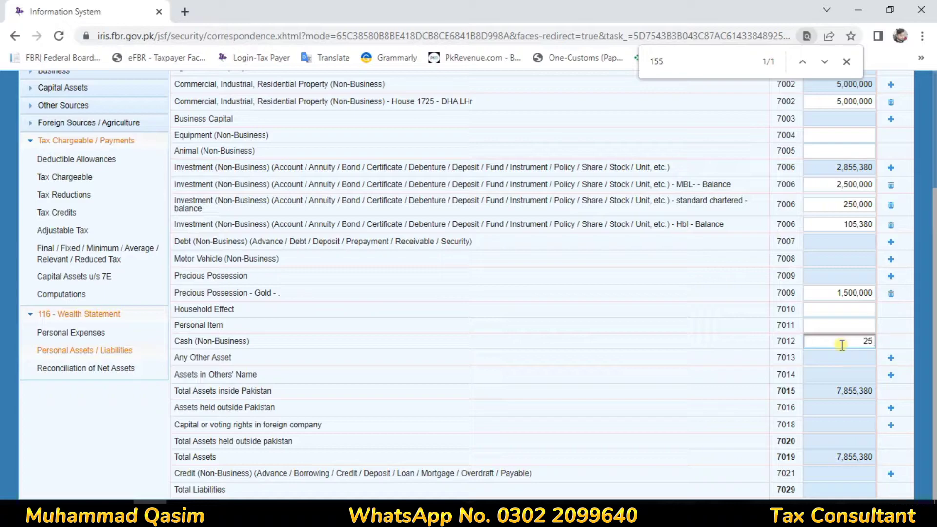
{"action": "type", "text": "350000"}
{"action": "left_click", "coordinate": [694, 353]}
Review the Any Other Asset, Assets in Others' Name and Credit (Non-Business) rows of the personal assets and liabilities
{"action": "left_click_drag", "start_coordinate": [175, 358], "coordinate": [243, 363]}
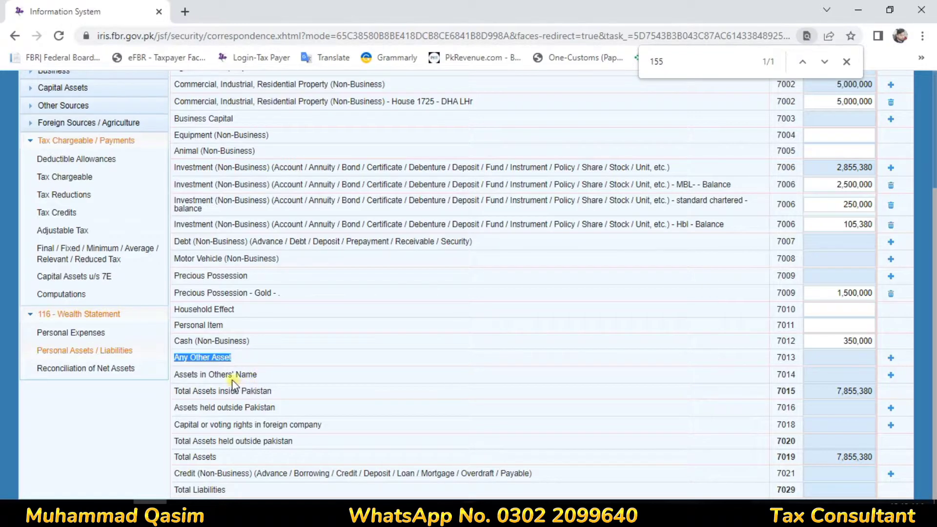
{"action": "left_click", "coordinate": [182, 361]}
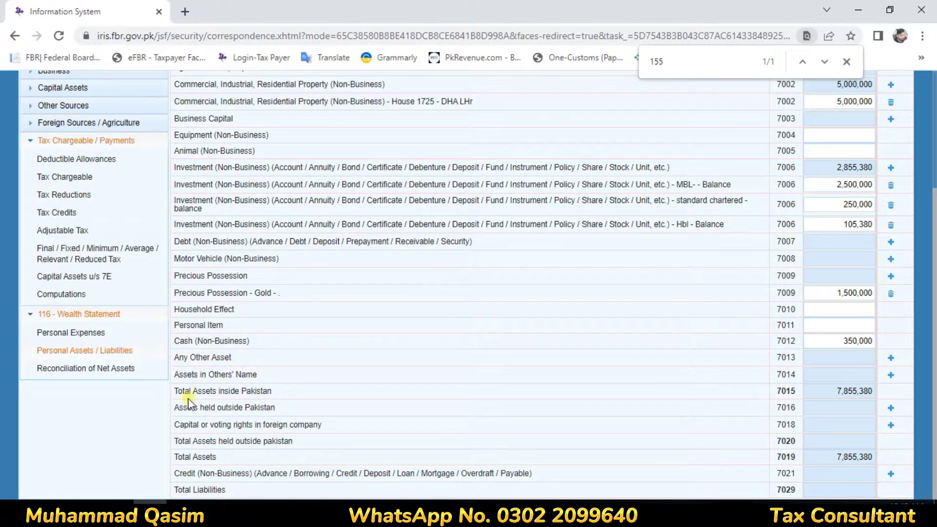
{"action": "left_click_drag", "start_coordinate": [174, 374], "coordinate": [240, 377]}
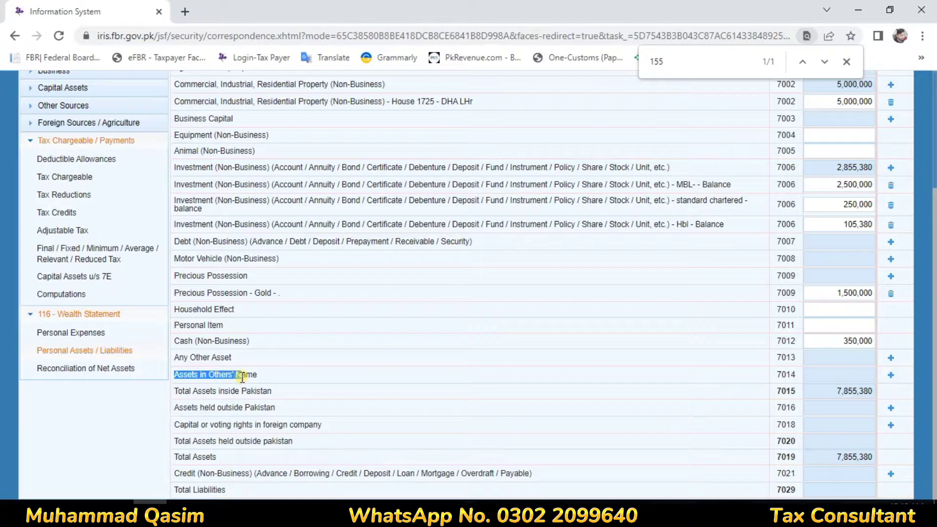
{"action": "left_click", "coordinate": [242, 376]}
{"action": "left_click_drag", "start_coordinate": [174, 374], "coordinate": [259, 374]}
{"action": "left_click", "coordinate": [186, 376]}
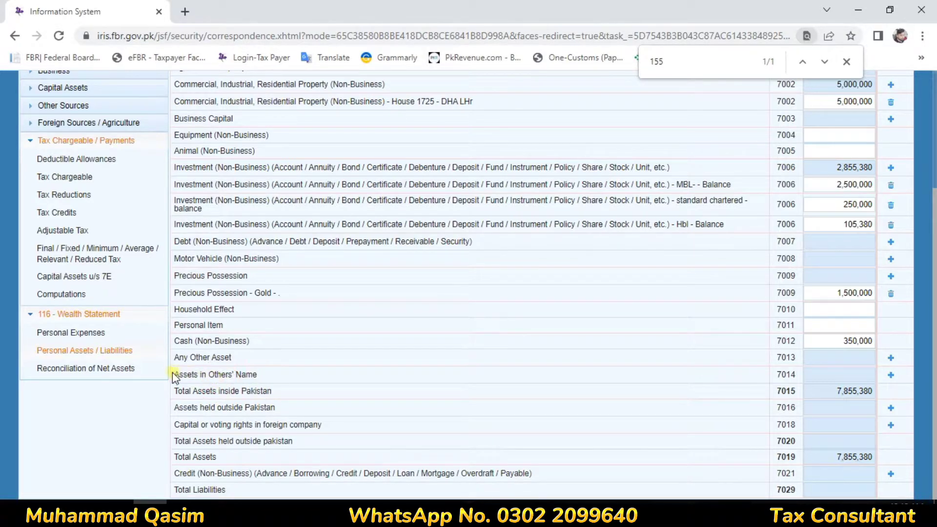
{"action": "left_click_drag", "start_coordinate": [186, 376], "coordinate": [257, 381]}
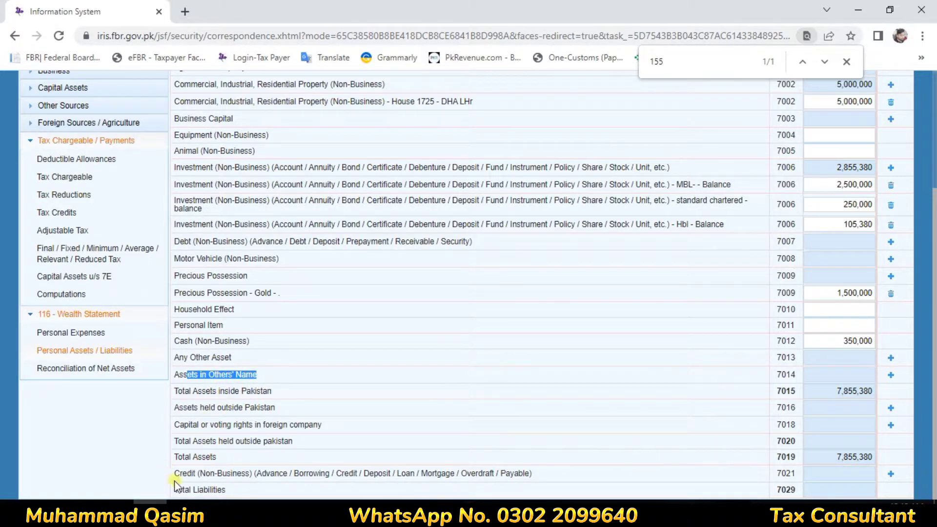
{"action": "left_click_drag", "start_coordinate": [187, 474], "coordinate": [239, 482]}
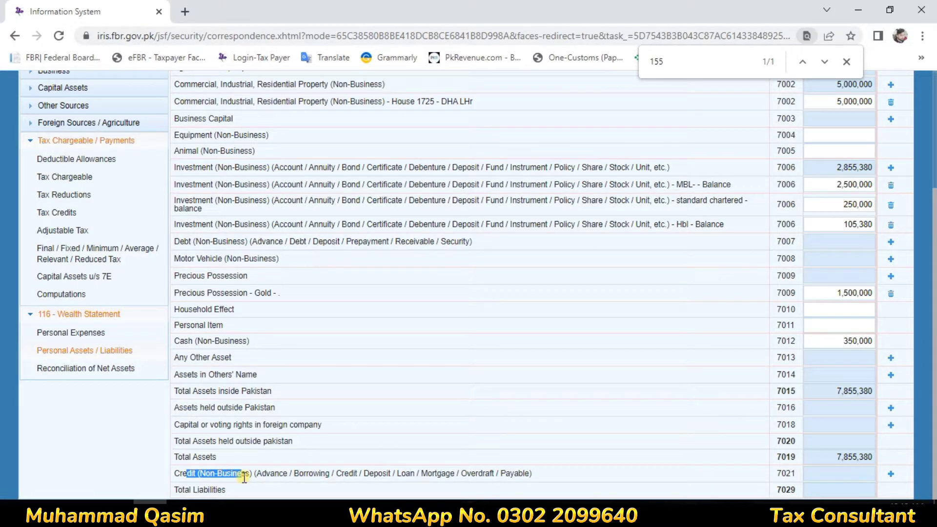
{"action": "left_click_drag", "start_coordinate": [282, 474], "coordinate": [564, 473]}
{"action": "left_click", "coordinate": [561, 470]}
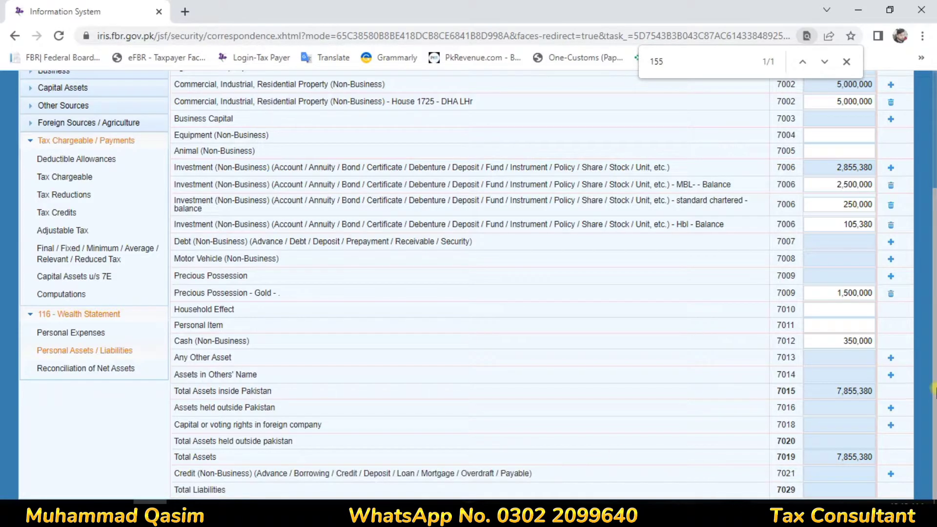
Recalculate the personal assets and liabilities with the gold and cash amounts included
{"action": "scroll", "coordinate": [835, 323], "scroll_direction": "up", "scroll_amount": 3}
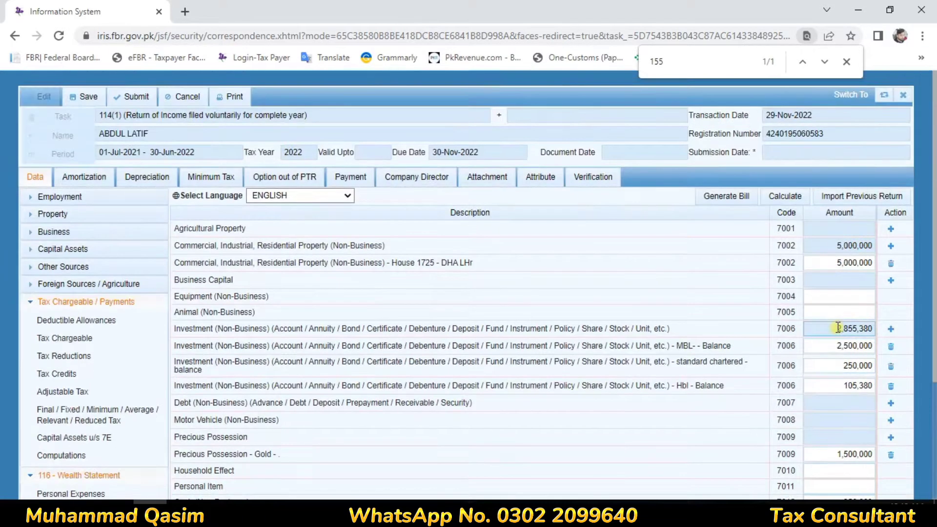
{"action": "left_click", "coordinate": [792, 197]}
{"action": "scroll", "coordinate": [795, 205], "scroll_direction": "down", "scroll_amount": 3}
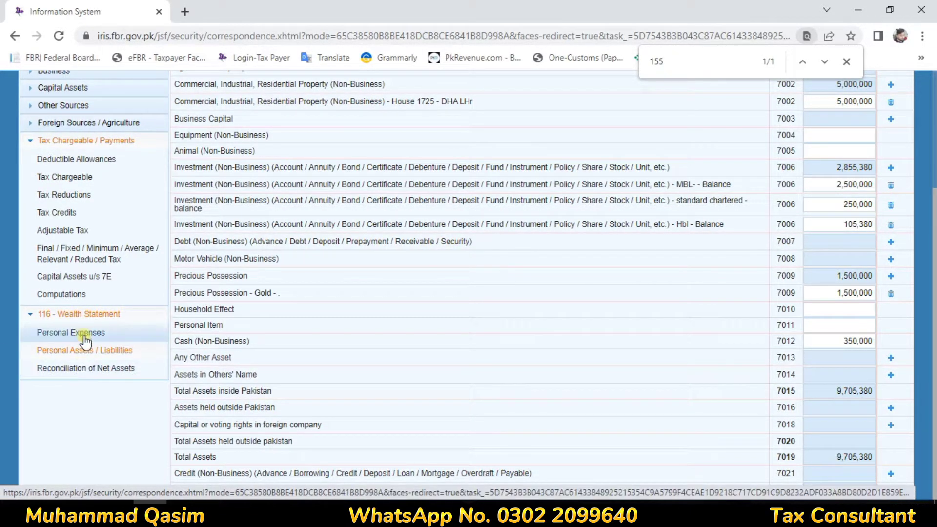
In the Personal Expenses section, set Other Personal / Household Expenses to 850,000 and recalculate
{"action": "left_click", "coordinate": [51, 333]}
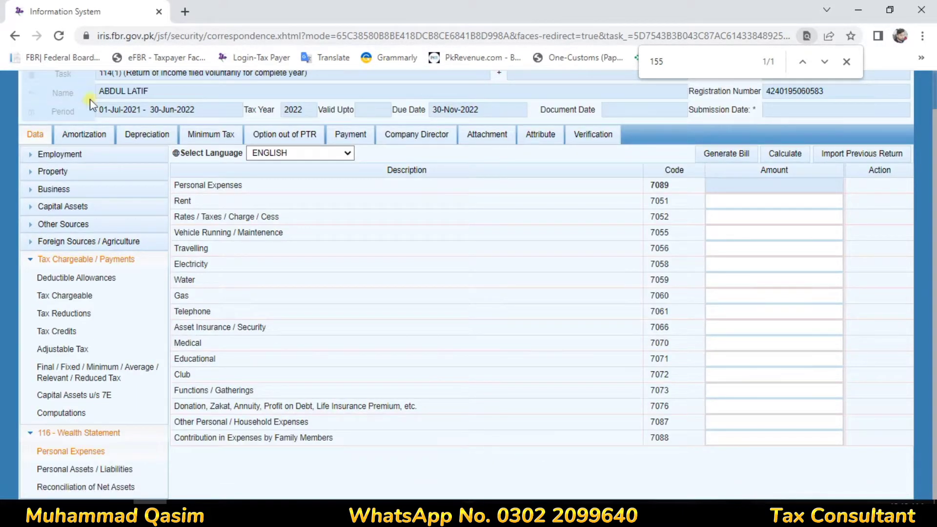
{"action": "left_click", "coordinate": [182, 202]}
{"action": "left_click", "coordinate": [182, 202]}
{"action": "left_click_drag", "start_coordinate": [201, 232], "coordinate": [211, 356]}
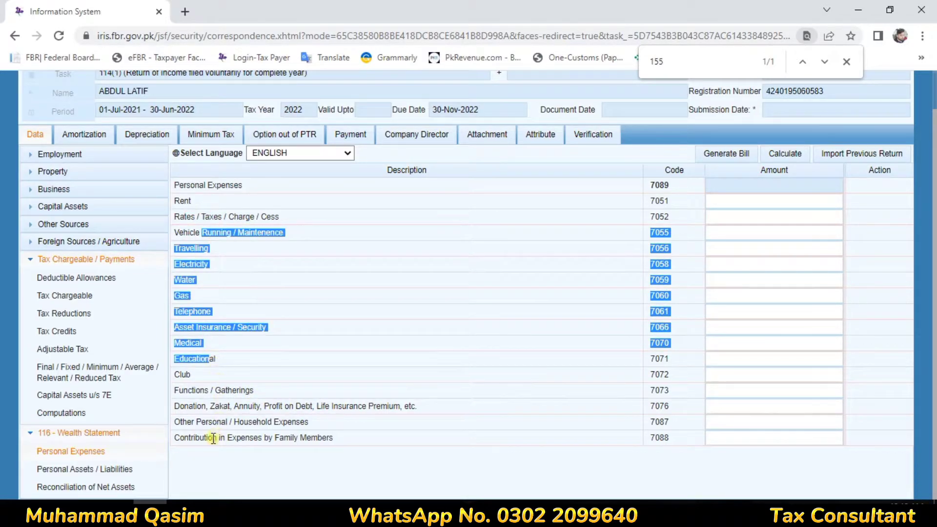
{"action": "left_click_drag", "start_coordinate": [174, 421], "coordinate": [235, 435]}
{"action": "left_click", "coordinate": [227, 430]}
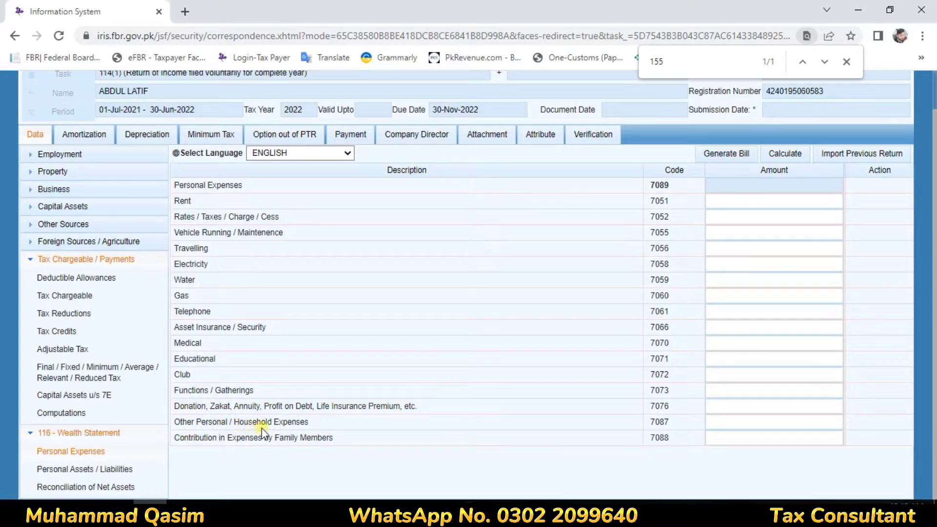
{"action": "left_click", "coordinate": [790, 423]}
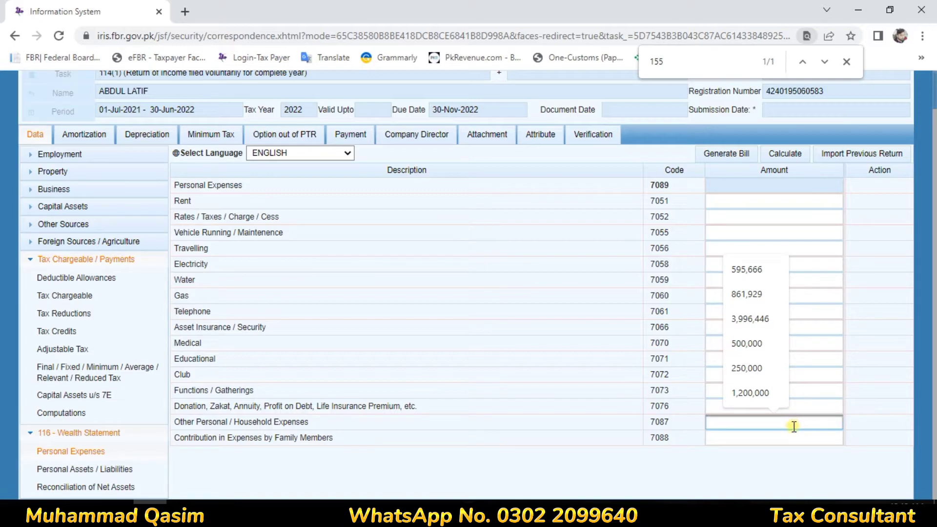
{"action": "type", "text": "85000"}
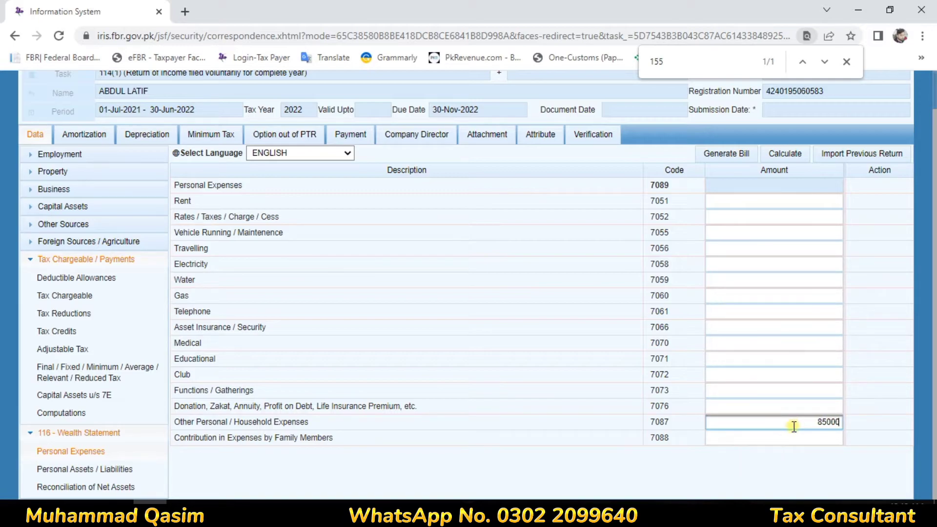
{"action": "left_click", "coordinate": [598, 452]}
{"action": "left_click", "coordinate": [800, 154]}
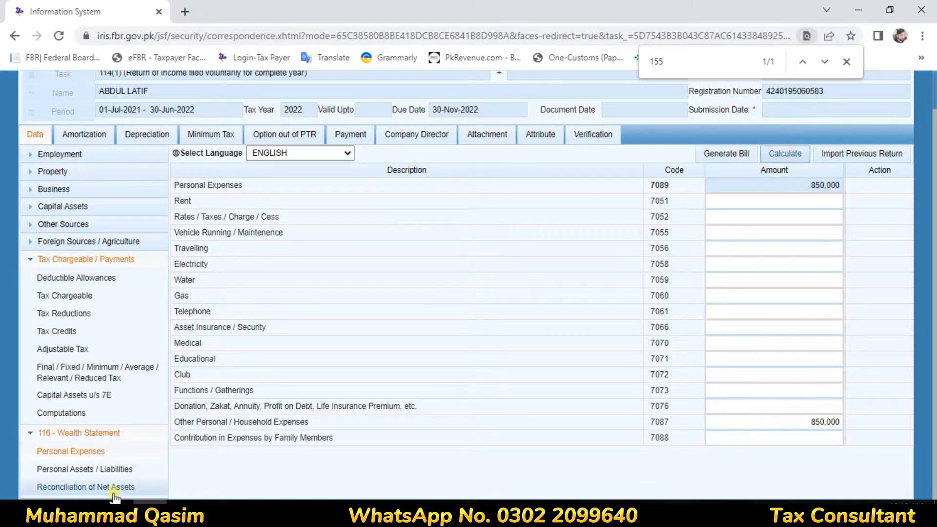
In Reconciliation of Net Assets, set Income Declared as per Return for the year subject to Normal Tax to 1,200,000 and recalculate
{"action": "left_click", "coordinate": [130, 486]}
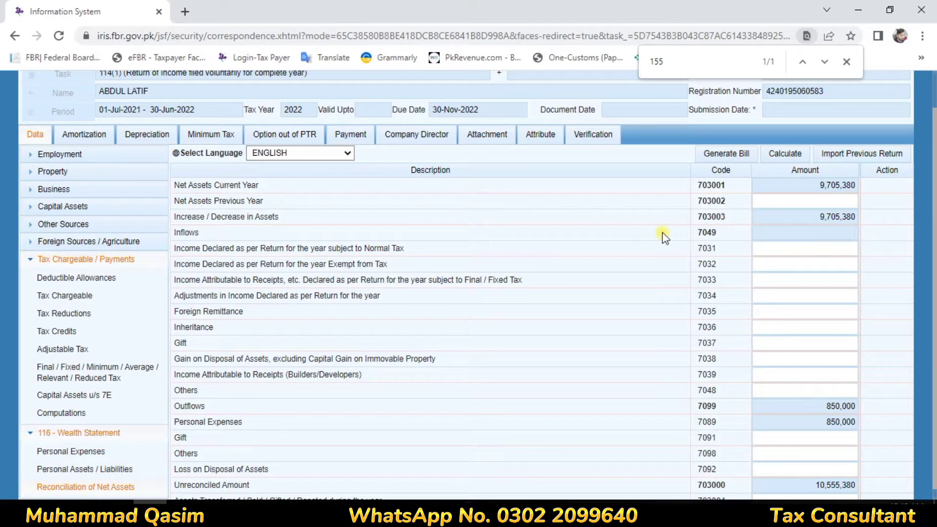
{"action": "scroll", "coordinate": [666, 232], "scroll_direction": "down", "scroll_amount": 1}
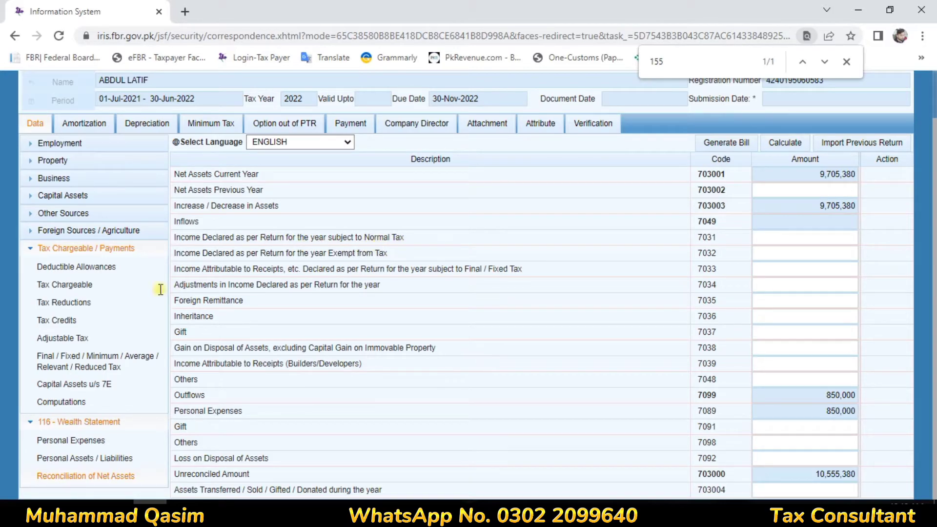
{"action": "left_click", "coordinate": [796, 237]}
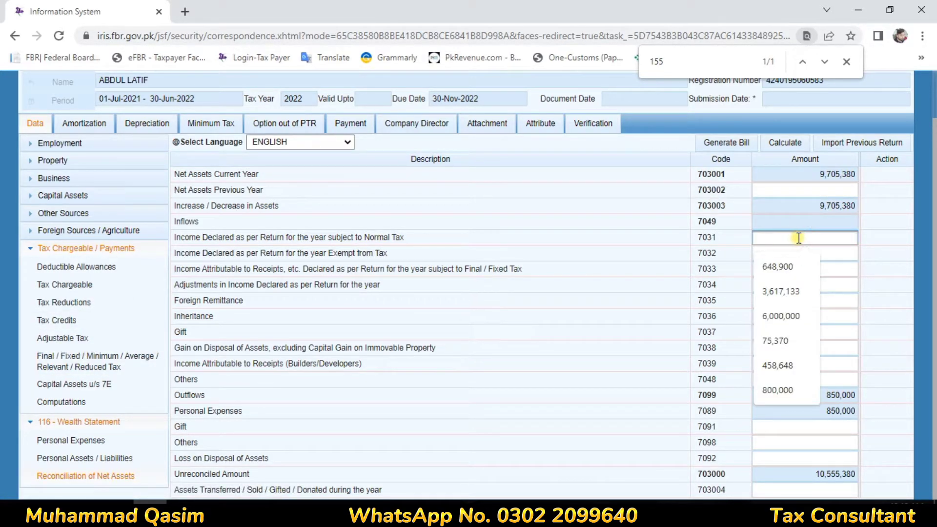
{"action": "type", "text": "1200000"}
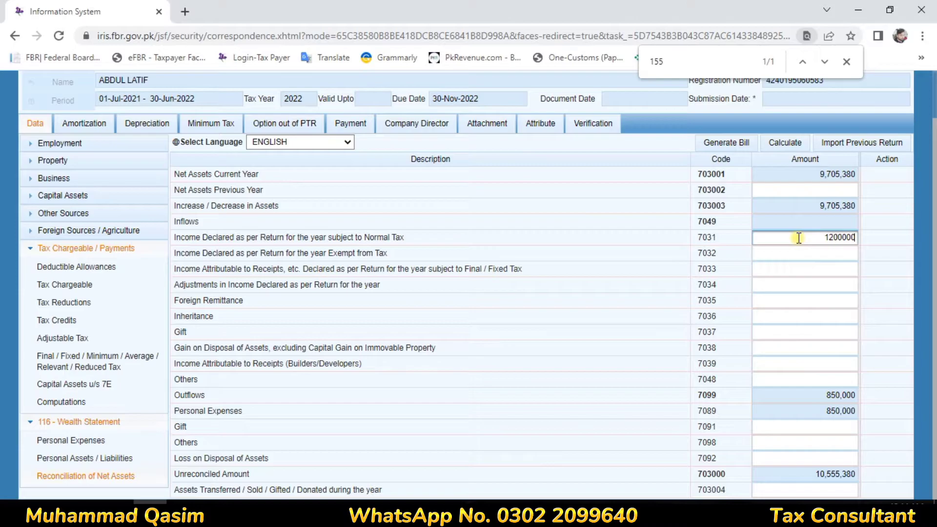
{"action": "left_click", "coordinate": [675, 231]}
{"action": "left_click", "coordinate": [794, 142]}
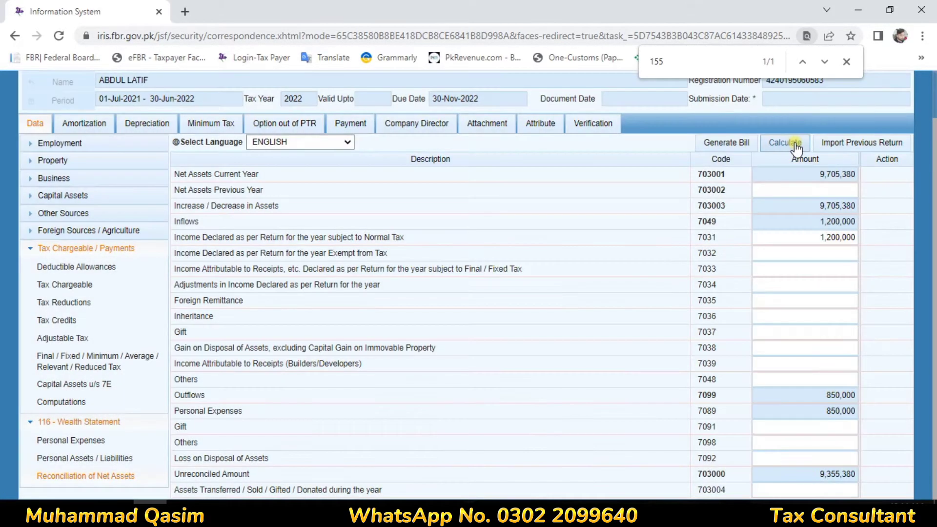
Look up the Profit on debt u/s 7B receipts in the Final / Fixed / Minimum / Average / Relevant / Reduced Tax section
{"action": "left_click", "coordinate": [58, 352]}
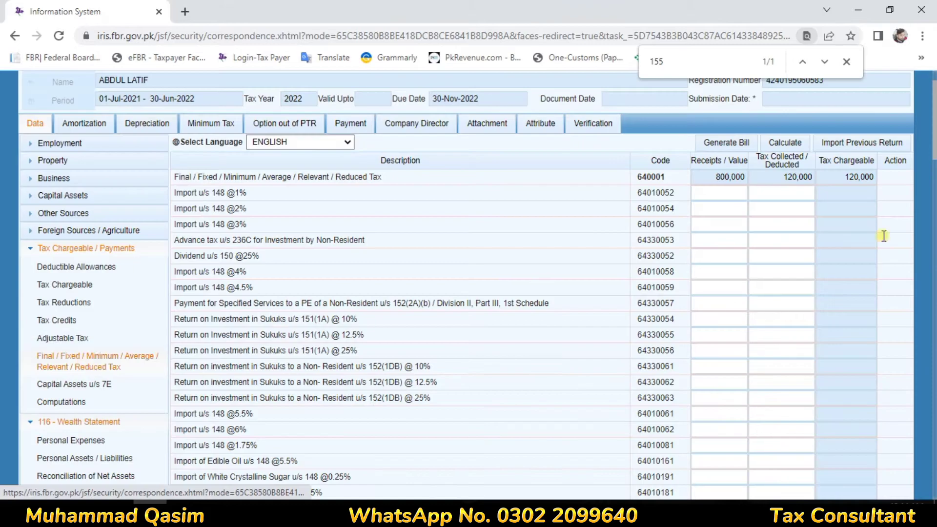
{"action": "scroll", "coordinate": [883, 236], "scroll_direction": "down", "scroll_amount": 20}
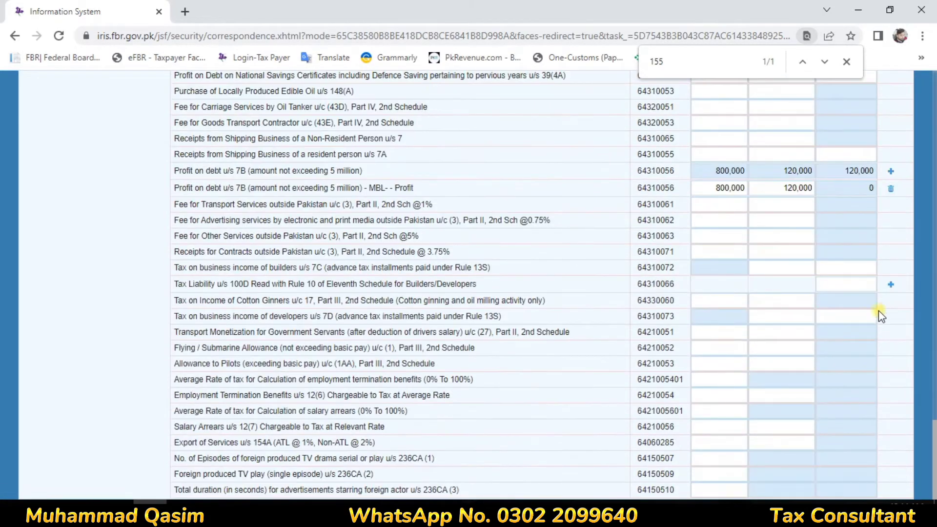
{"action": "scroll", "coordinate": [95, 253], "scroll_direction": "up", "scroll_amount": 8}
{"action": "scroll", "coordinate": [96, 253], "scroll_direction": "up", "scroll_amount": 20}
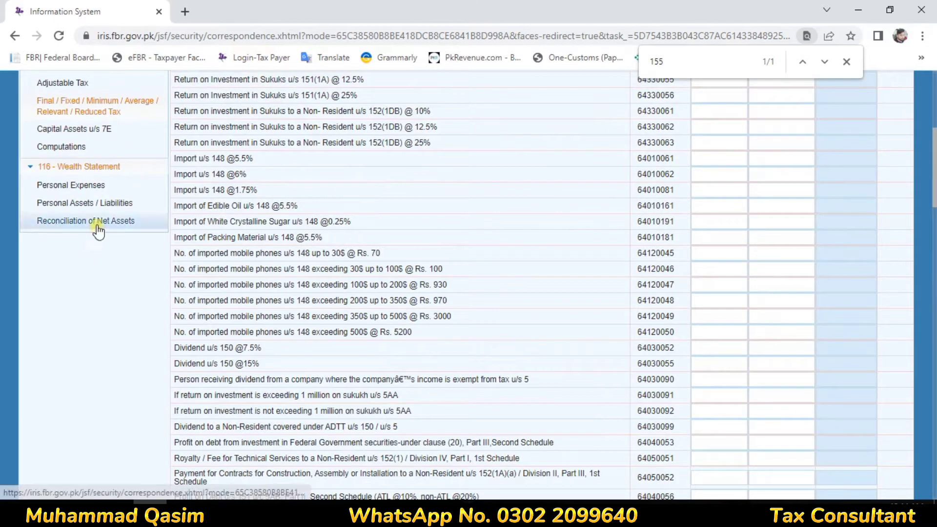
In Reconciliation of Net Assets, set Income Attributable to Receipts subject to Final / Fixed Tax to 800,000 and recalculate
{"action": "left_click", "coordinate": [98, 222]}
{"action": "left_click_drag", "start_coordinate": [423, 269], "coordinate": [766, 267]}
{"action": "left_click", "coordinate": [765, 268]}
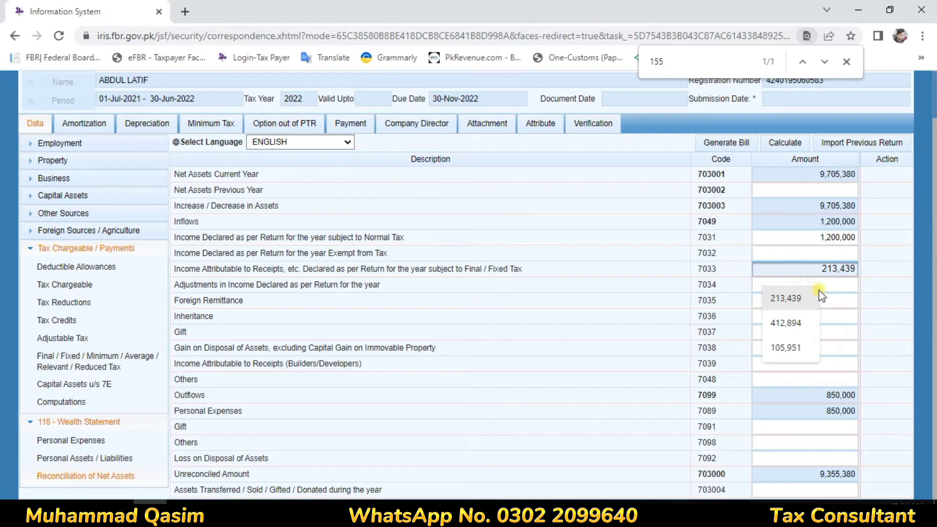
{"action": "type", "text": "800000"}
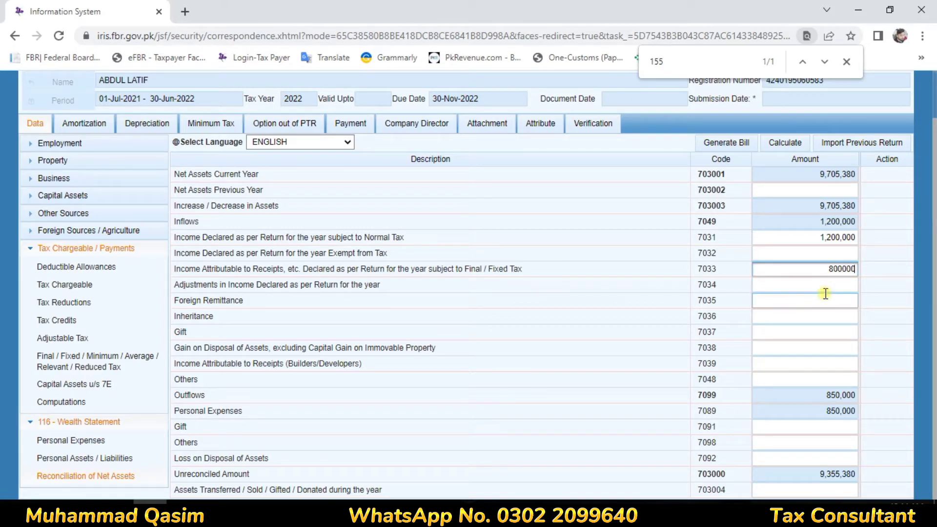
{"action": "left_click", "coordinate": [664, 264]}
{"action": "left_click", "coordinate": [786, 143]}
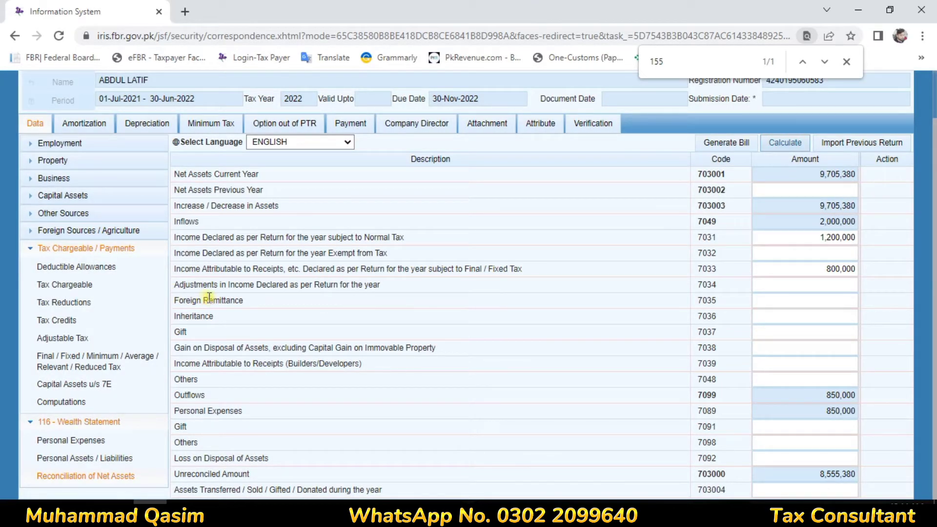
Enter 4,000,000 as Foreign Remittance among the inflows and recalculate the reconciliation
{"action": "left_click_drag", "start_coordinate": [208, 298], "coordinate": [765, 305]}
{"action": "left_click", "coordinate": [804, 301]}
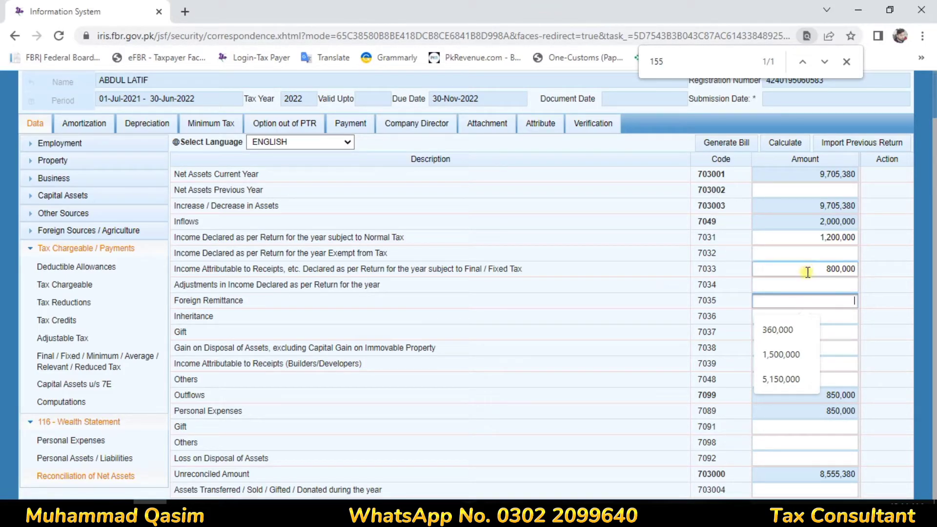
{"action": "type", "text": "4000000"}
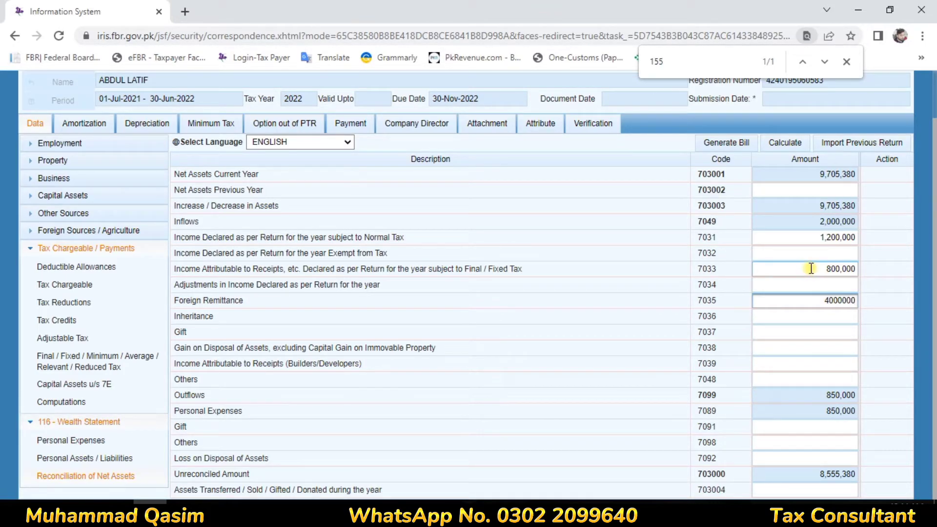
{"action": "left_click", "coordinate": [627, 303]}
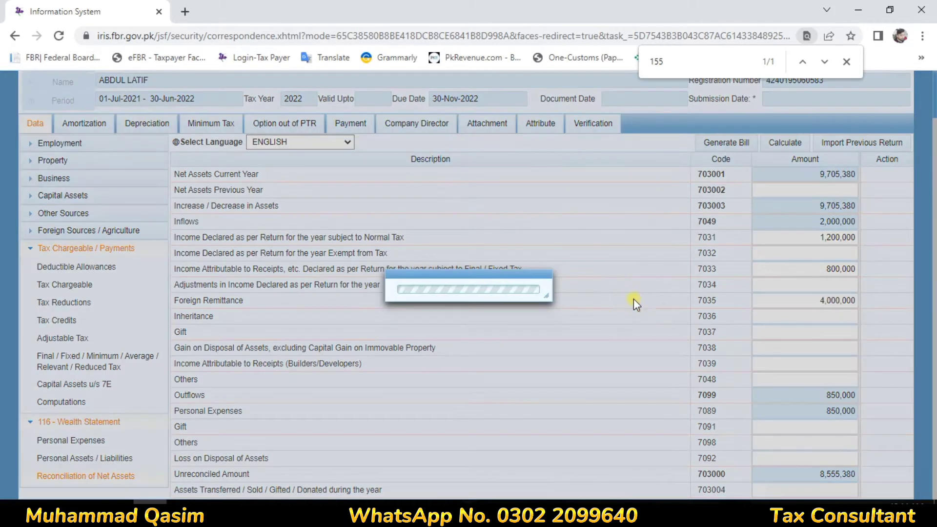
{"action": "left_click", "coordinate": [794, 144]}
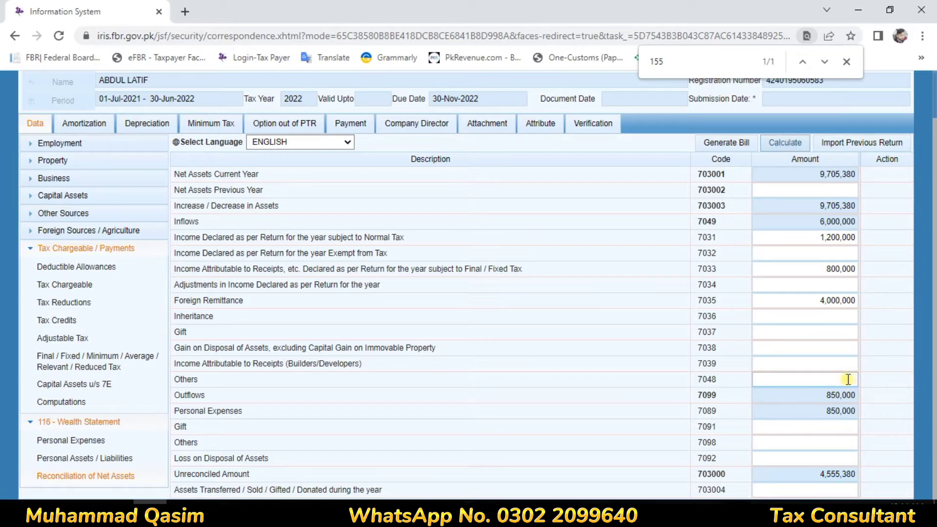
{"action": "left_click_drag", "start_coordinate": [815, 295], "coordinate": [919, 312]}
{"action": "left_click", "coordinate": [821, 294]}
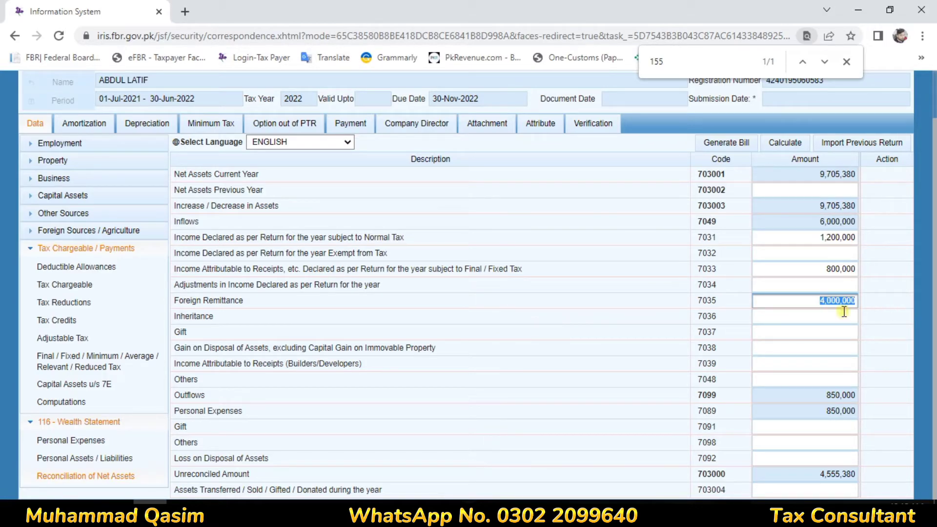
{"action": "left_click", "coordinate": [809, 304]}
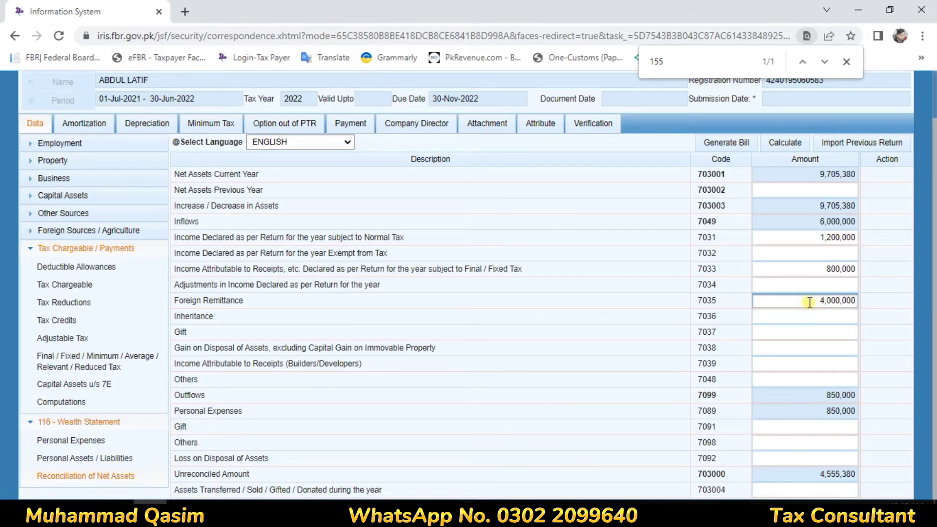
{"action": "left_click", "coordinate": [831, 332]}
{"action": "left_click", "coordinate": [820, 300]}
{"action": "left_click_drag", "start_coordinate": [219, 302], "coordinate": [917, 324]}
{"action": "left_click", "coordinate": [830, 320]}
{"action": "left_click", "coordinate": [822, 309]}
{"action": "double_click", "coordinate": [811, 300]}
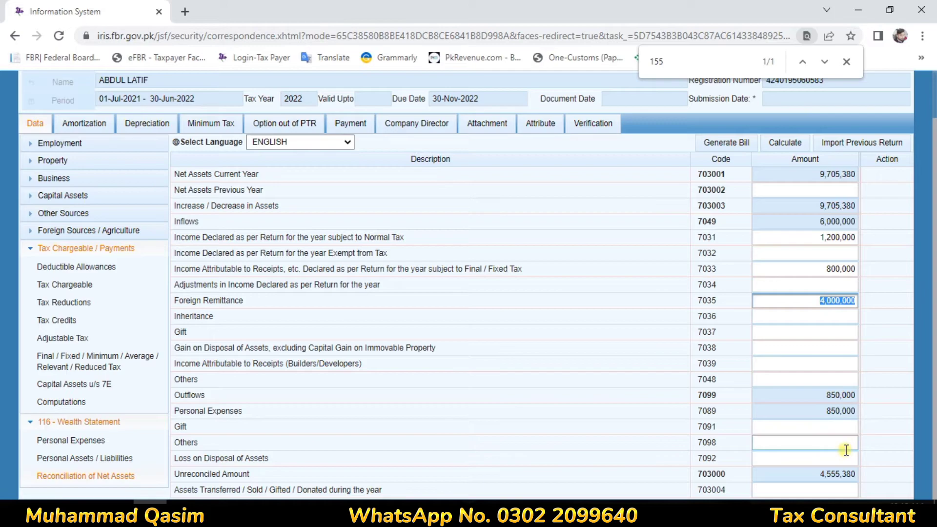
Set Net Assets Previous Year to 4,555,380 and recalculate the reconciliation
{"action": "left_click", "coordinate": [829, 192]}
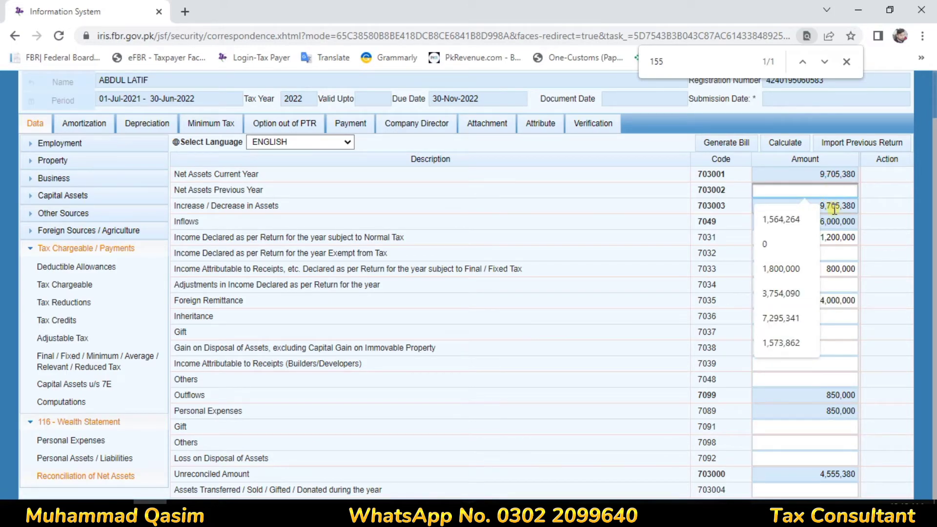
{"action": "type", "text": "4555"}
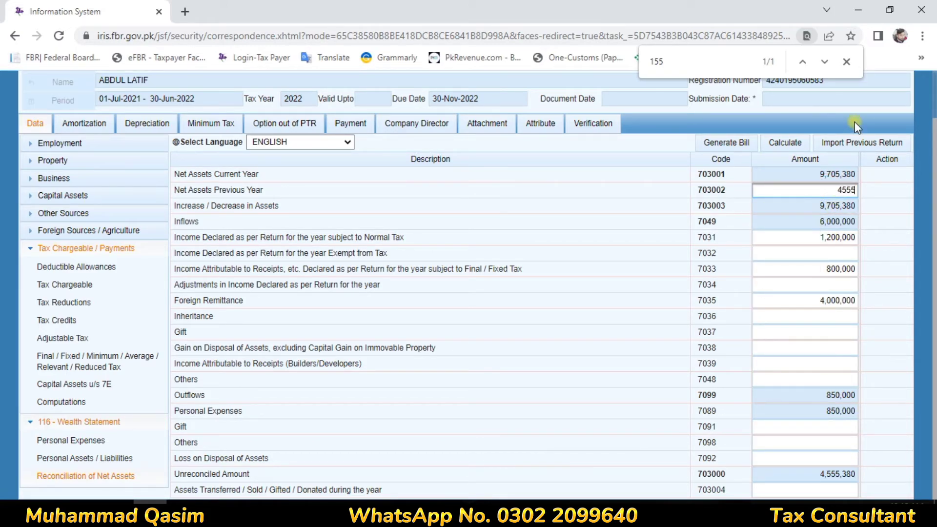
{"action": "type", "text": "380"}
{"action": "left_click", "coordinate": [785, 236]}
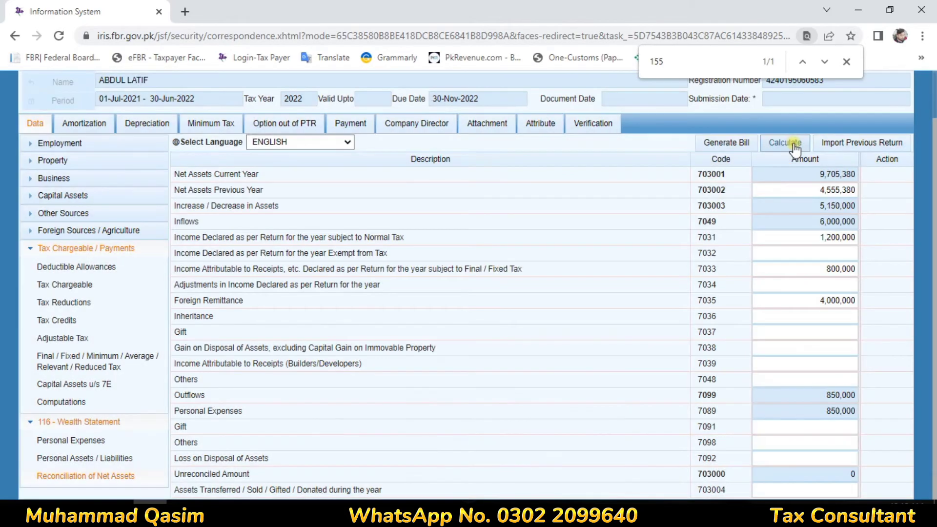
{"action": "left_click", "coordinate": [794, 146]}
{"action": "scroll", "coordinate": [851, 217], "scroll_direction": "up", "scroll_amount": 1}
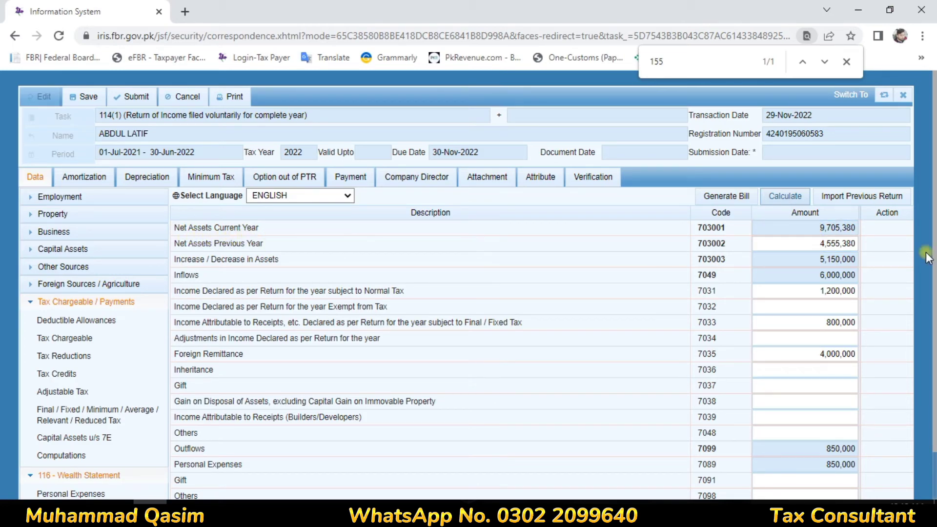
{"action": "left_click", "coordinate": [812, 227]}
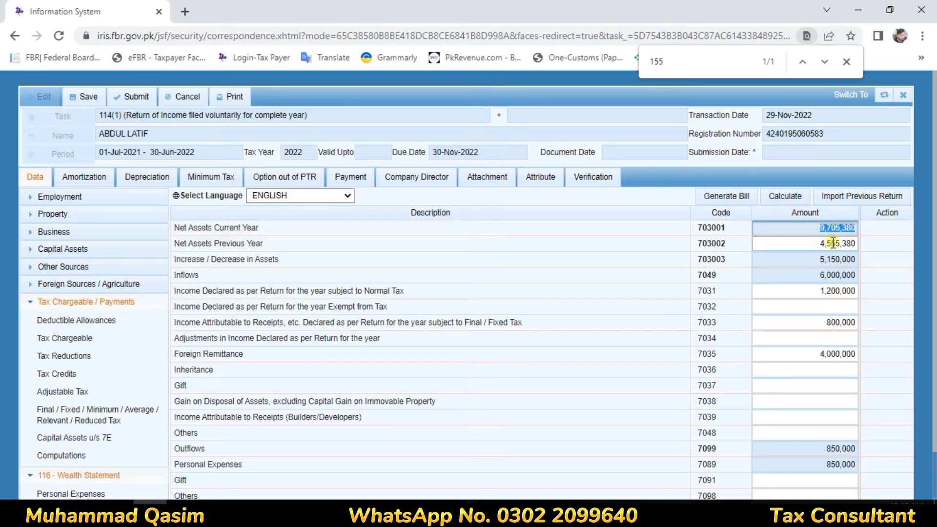